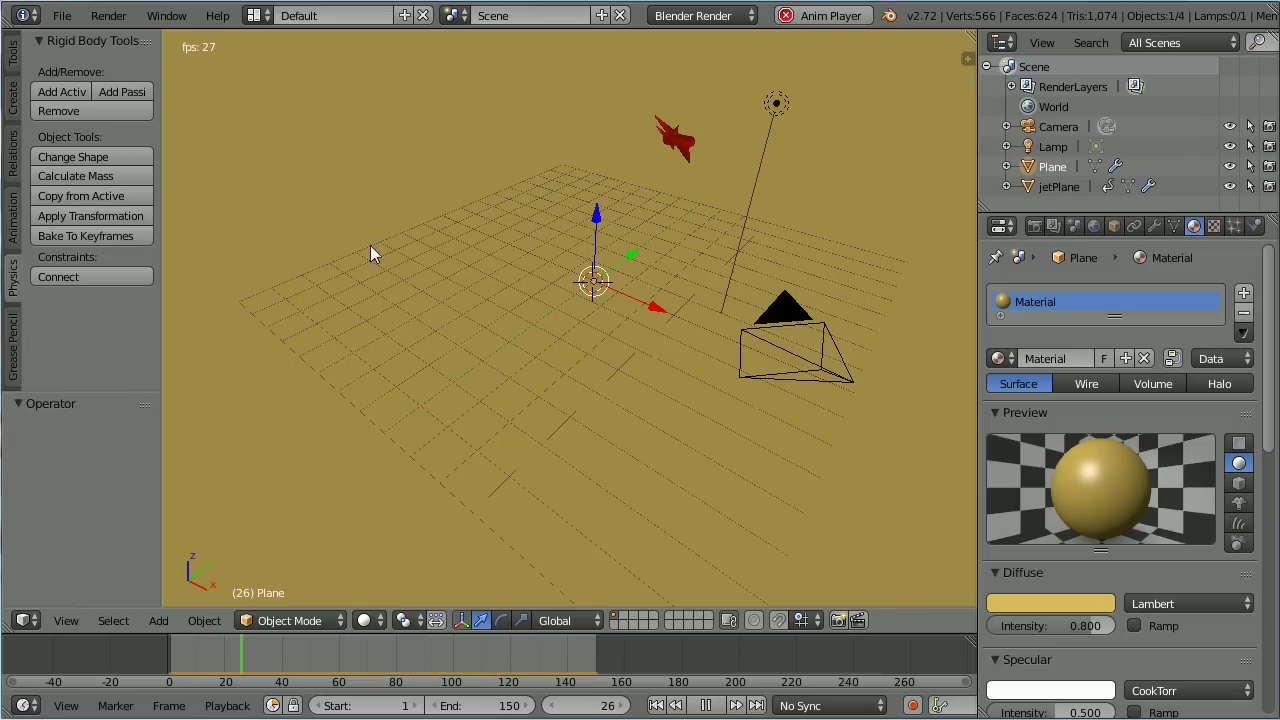
Step: Discard the jet scene and reload the default start-up file with the cube
{"action": "left_click", "coordinate": [60, 16]}
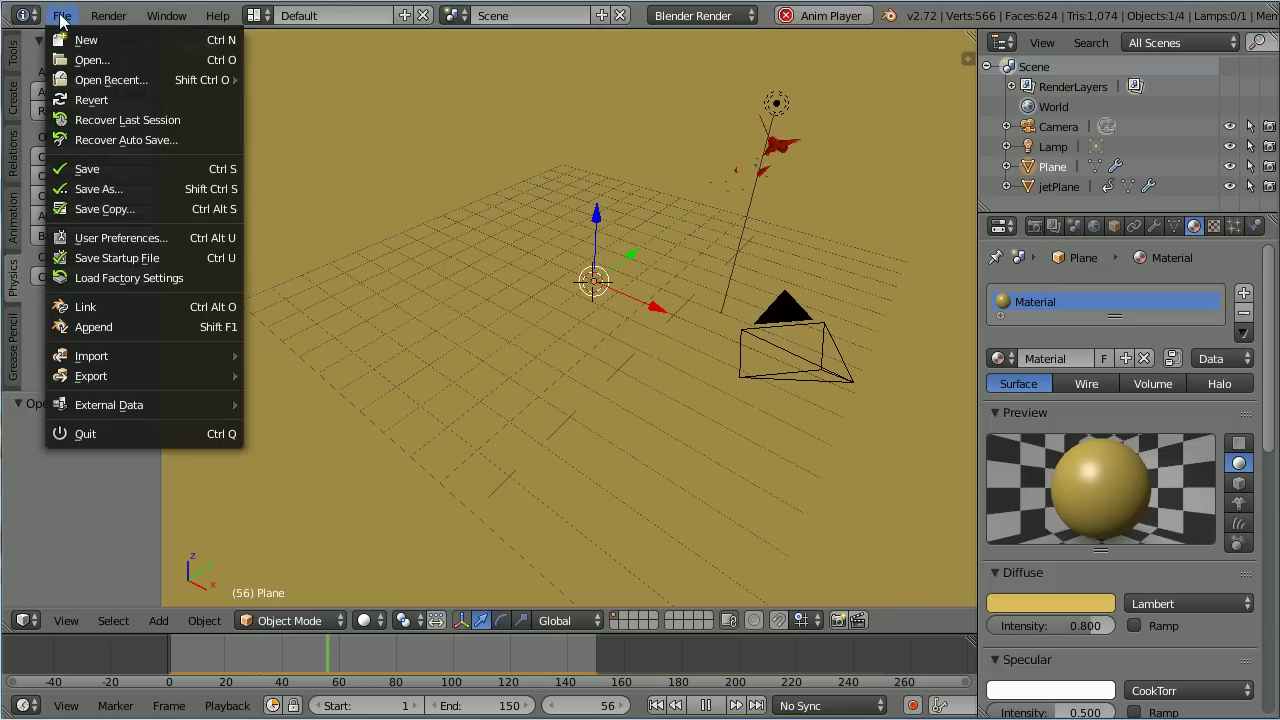
{"action": "left_click", "coordinate": [86, 40]}
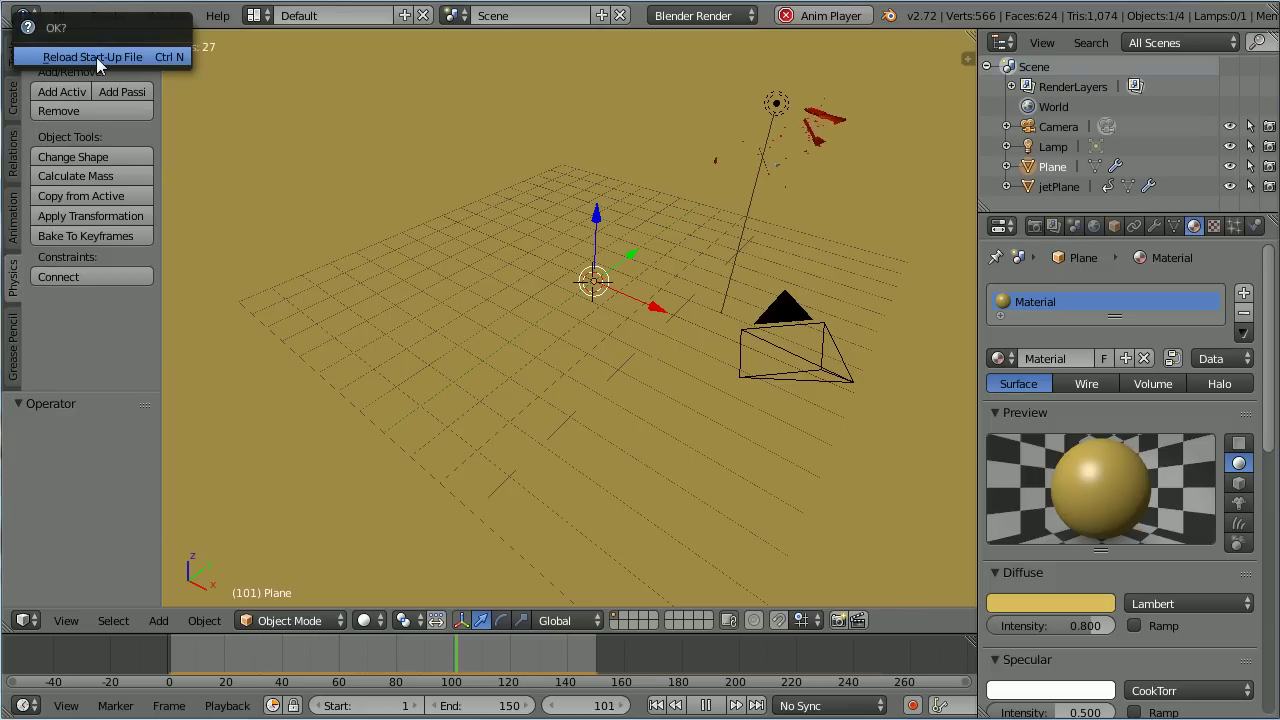
{"action": "left_click", "coordinate": [96, 57]}
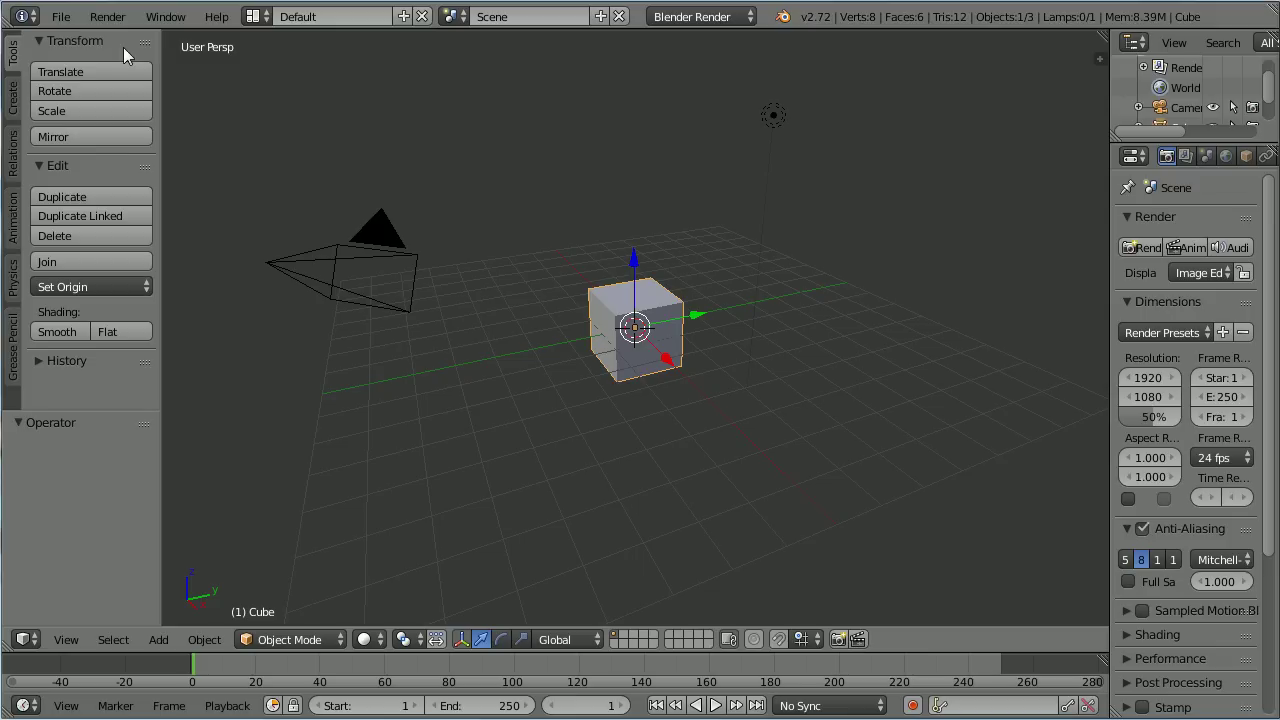
Step: Open jetTut18a.blend from the recent files list
{"action": "left_click", "coordinate": [61, 17]}
{"action": "mouse_move", "coordinate": [90, 82]}
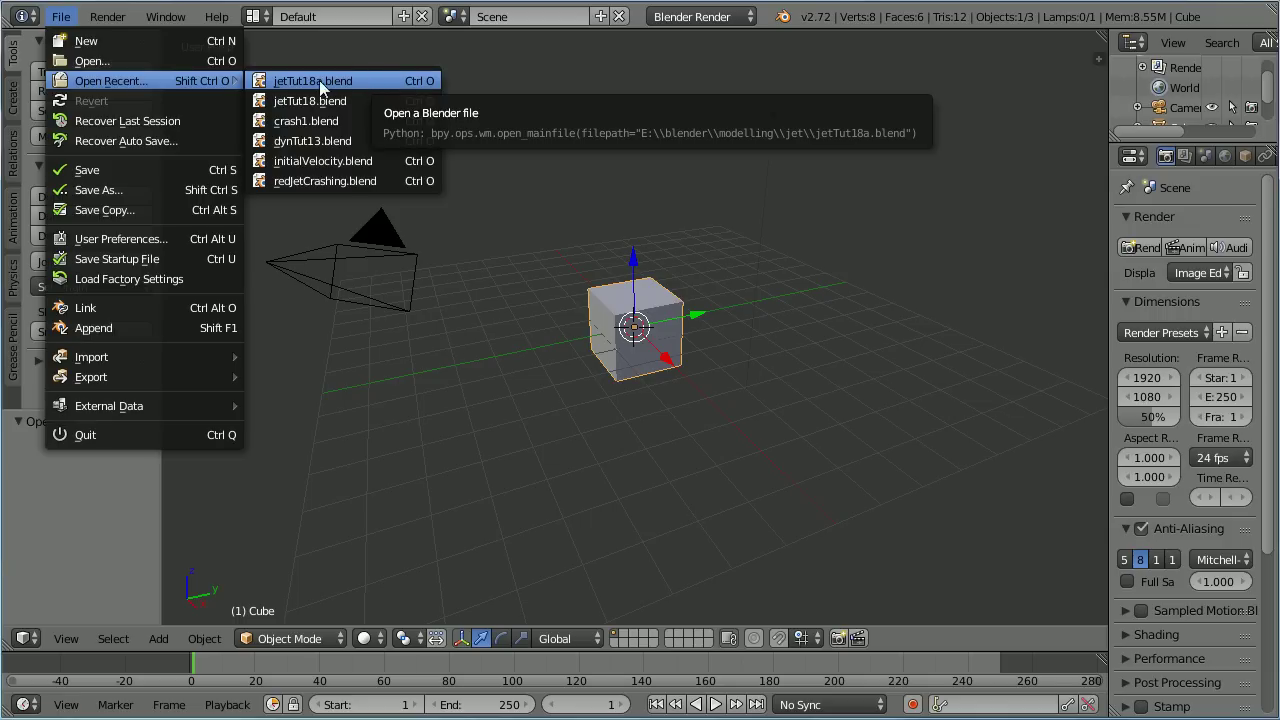
{"action": "left_click", "coordinate": [373, 80]}
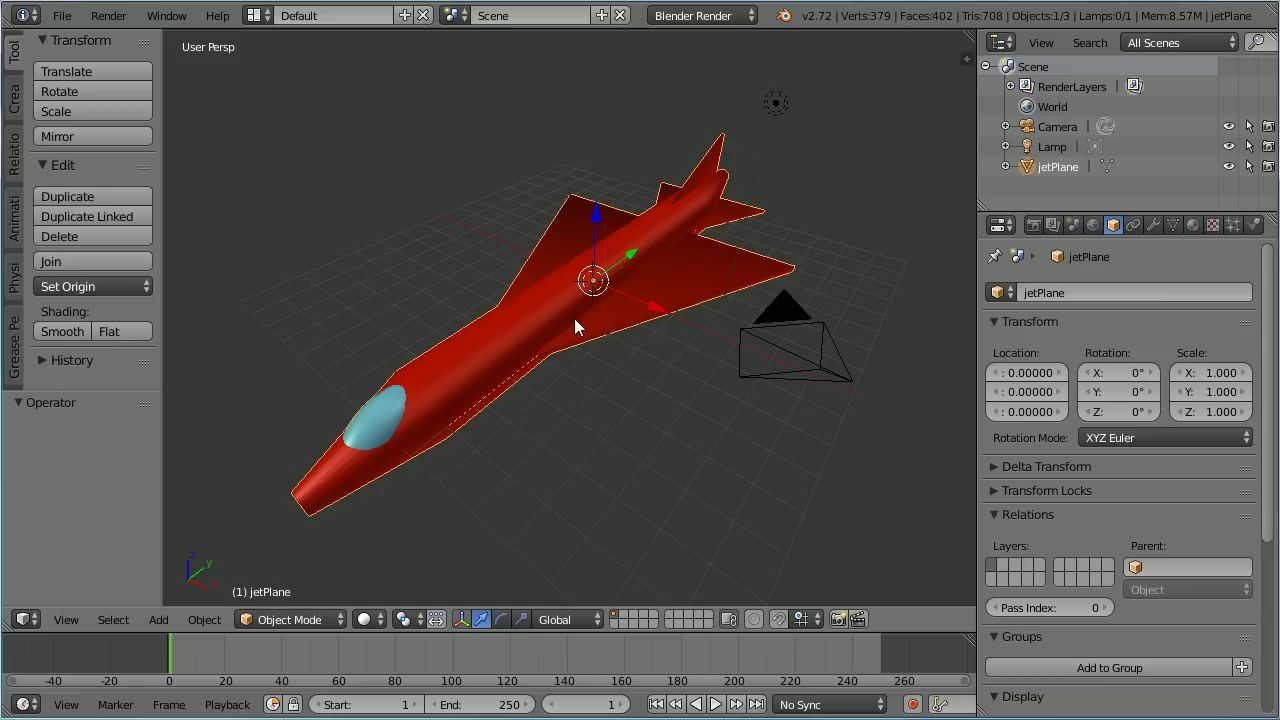
Step: Scale the jet to 0.2 and rotate it 180° about the Z axis
{"action": "type", "text": "s.2"}
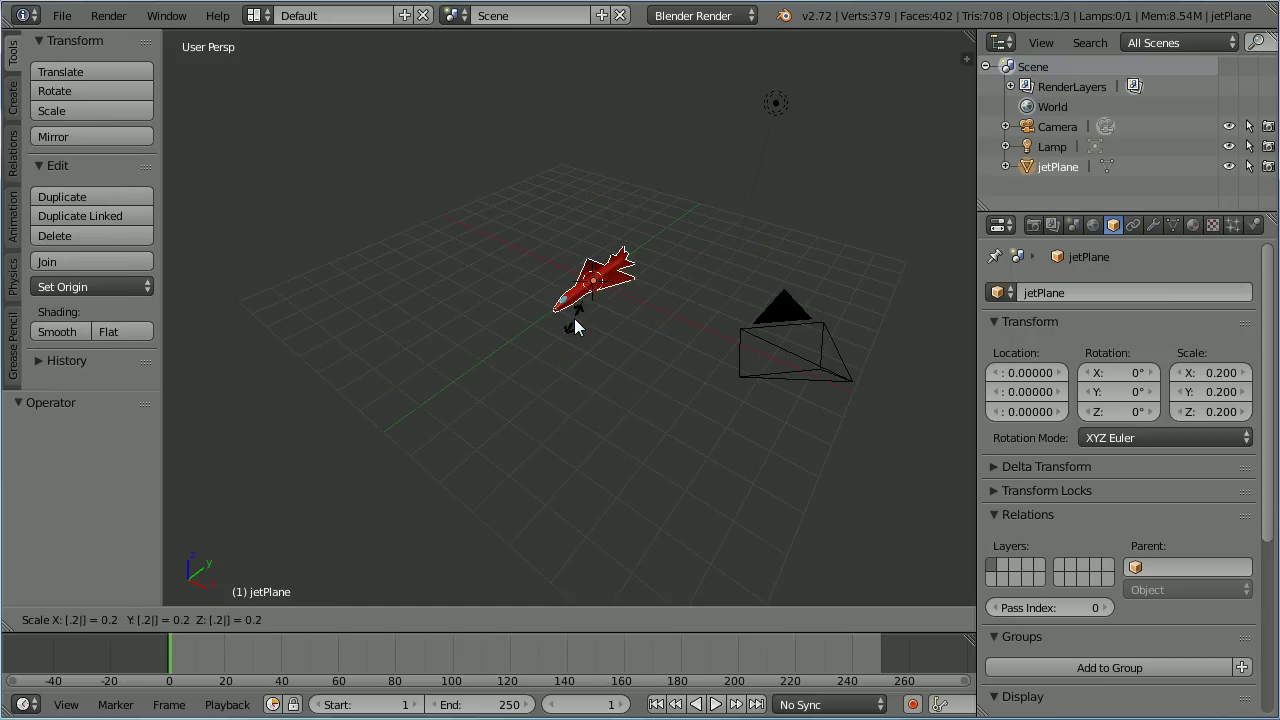
{"action": "key", "text": "Return"}
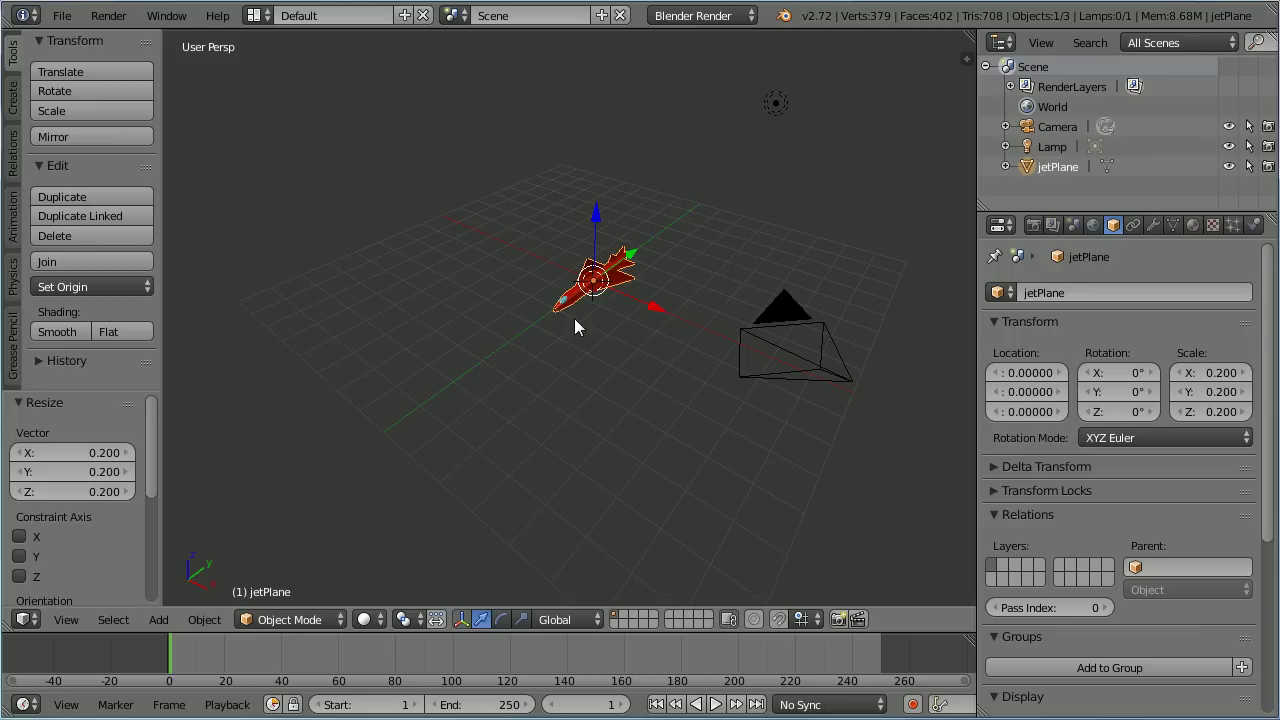
{"action": "key", "text": "r"}
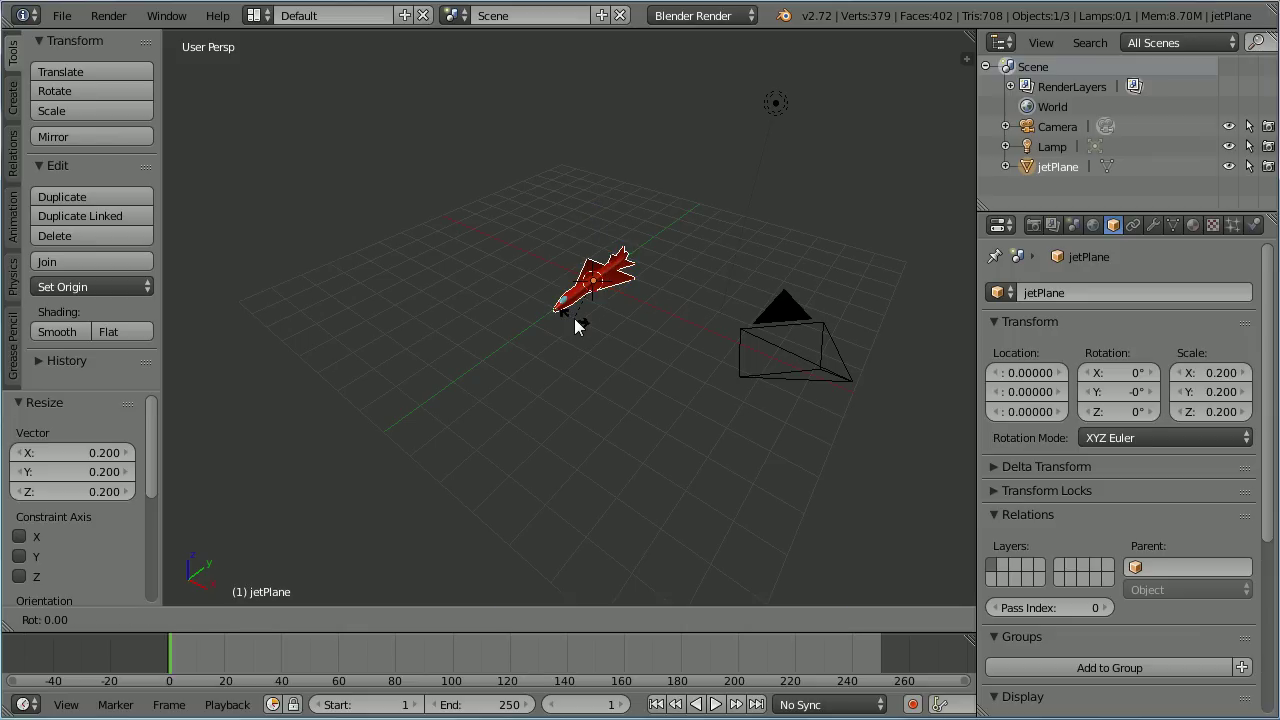
{"action": "key", "text": "z"}
{"action": "type", "text": "180"}
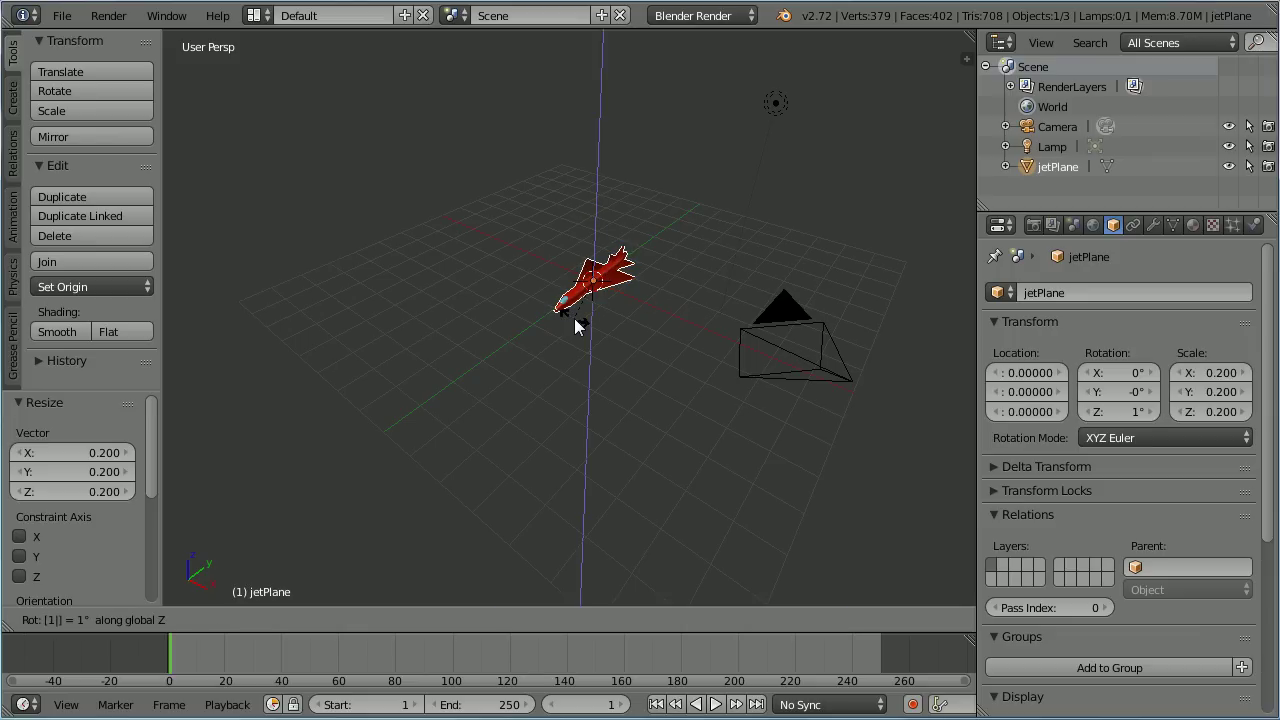
{"action": "key", "text": "Return"}
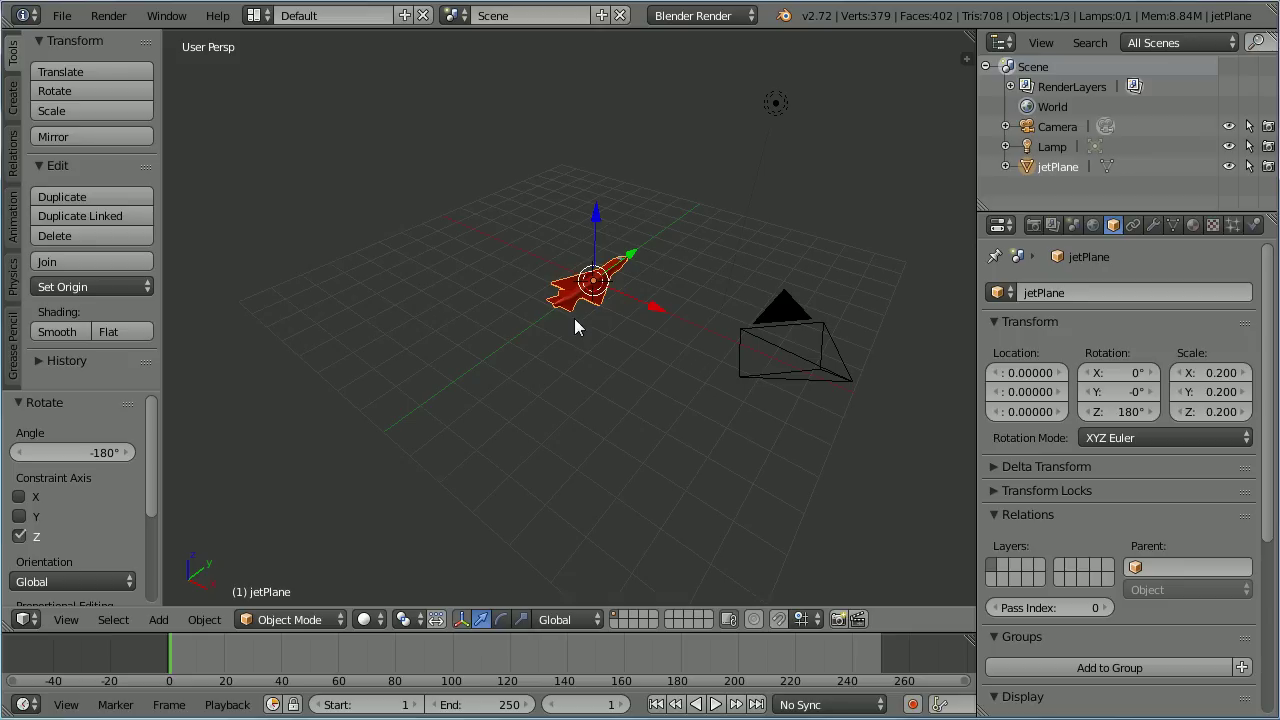
Step: Apply the jet's rotation and scale via Object > Apply
{"action": "left_click", "coordinate": [205, 620]}
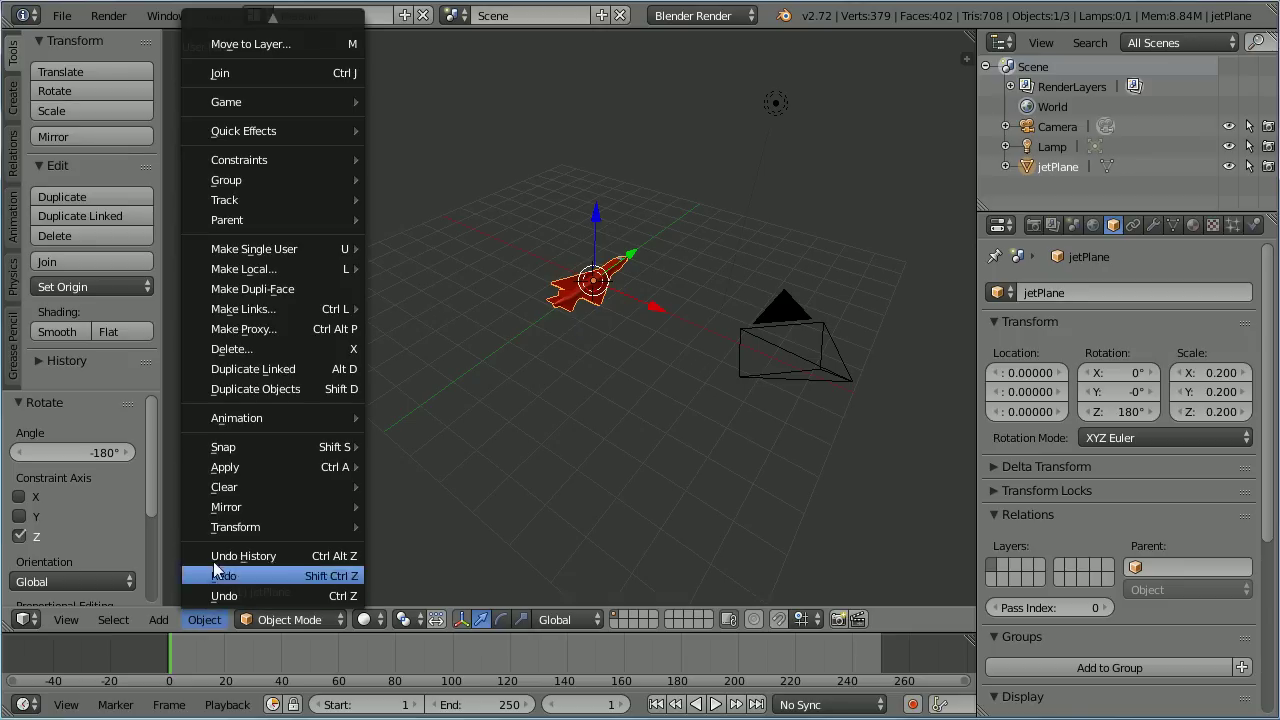
{"action": "mouse_move", "coordinate": [243, 467]}
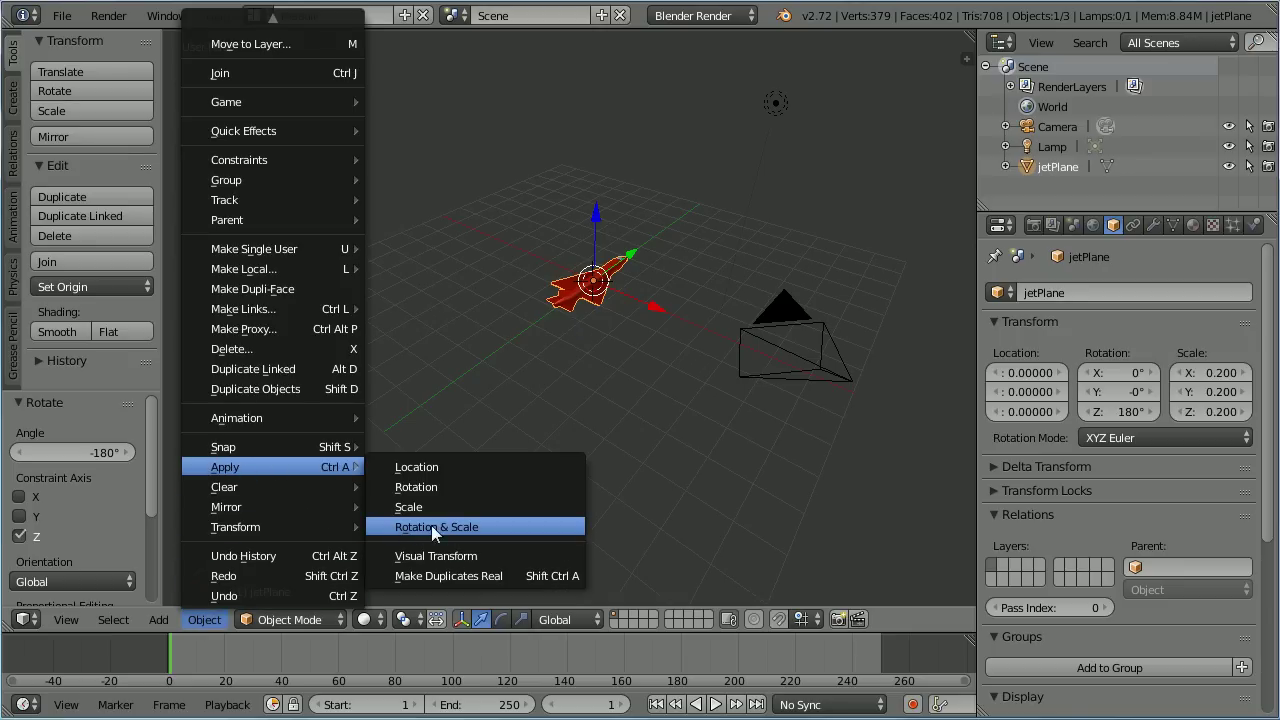
{"action": "left_click", "coordinate": [518, 527]}
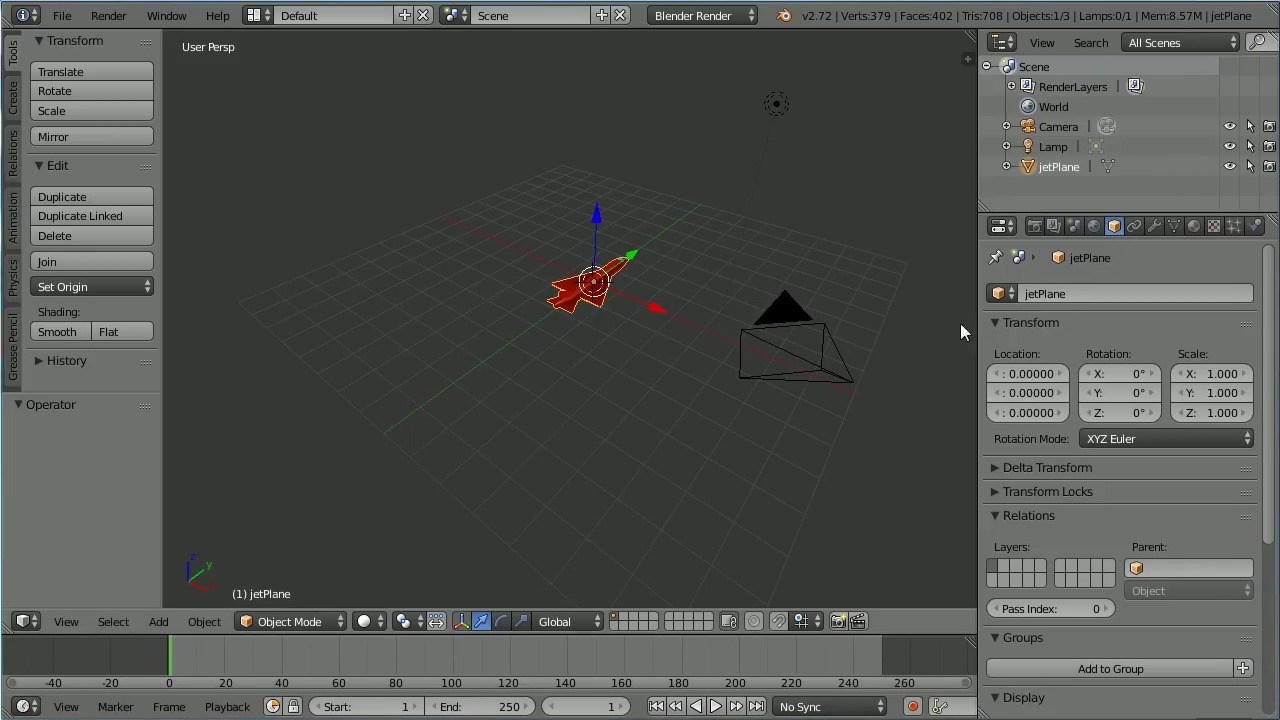
Step: Set the jet's location to Y -8 and Z 6
{"action": "left_click", "coordinate": [1040, 397]}
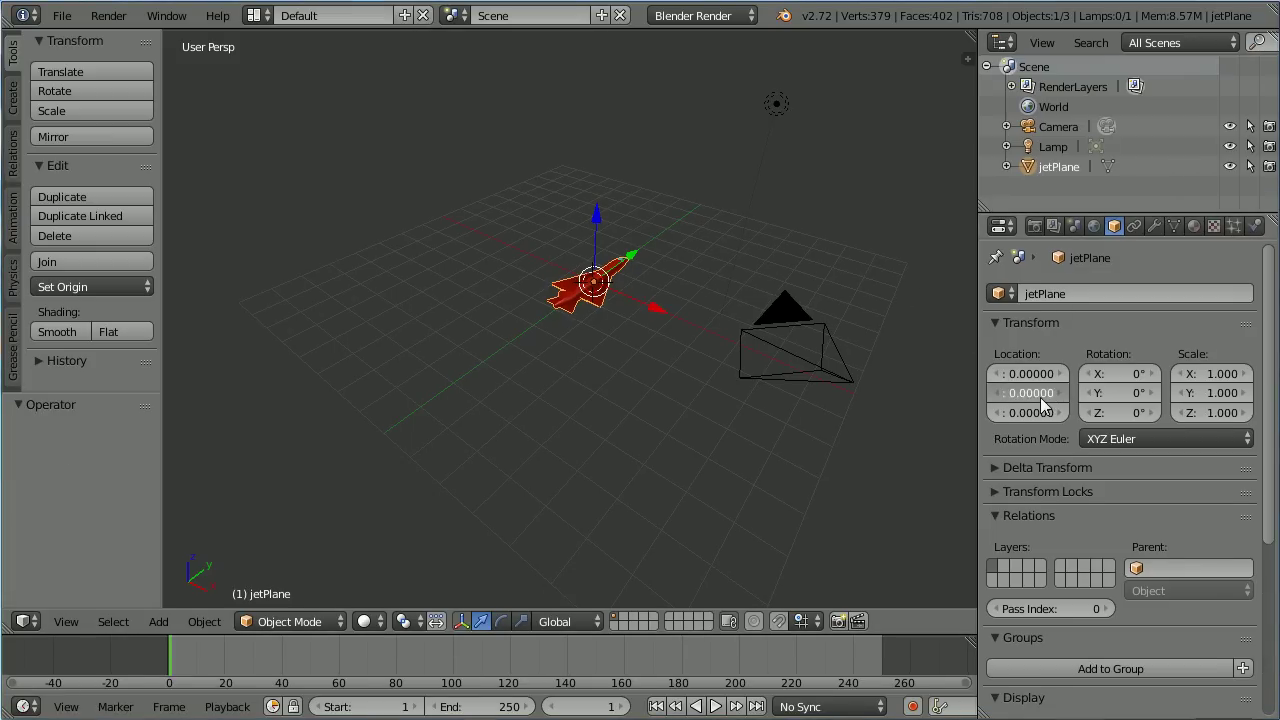
{"action": "type", "text": "-8"}
{"action": "key", "text": "Return"}
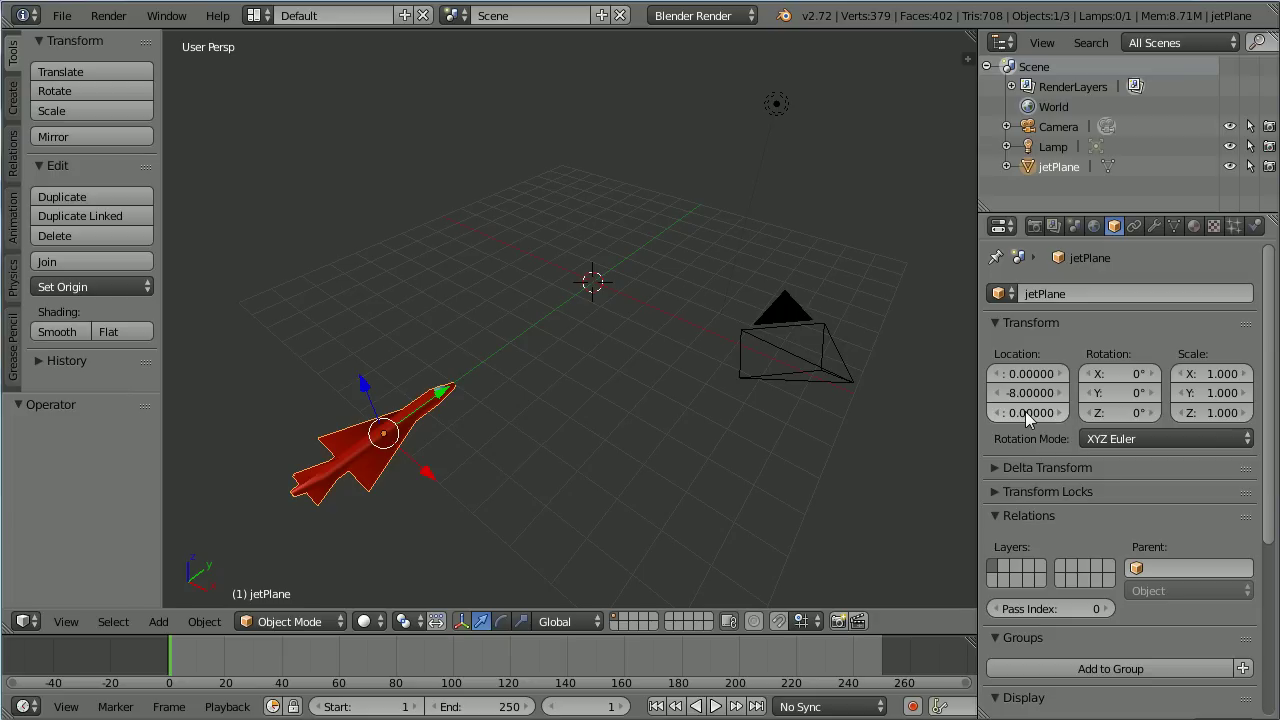
{"action": "left_click", "coordinate": [1026, 412]}
{"action": "type", "text": "6"}
{"action": "key", "text": "Return"}
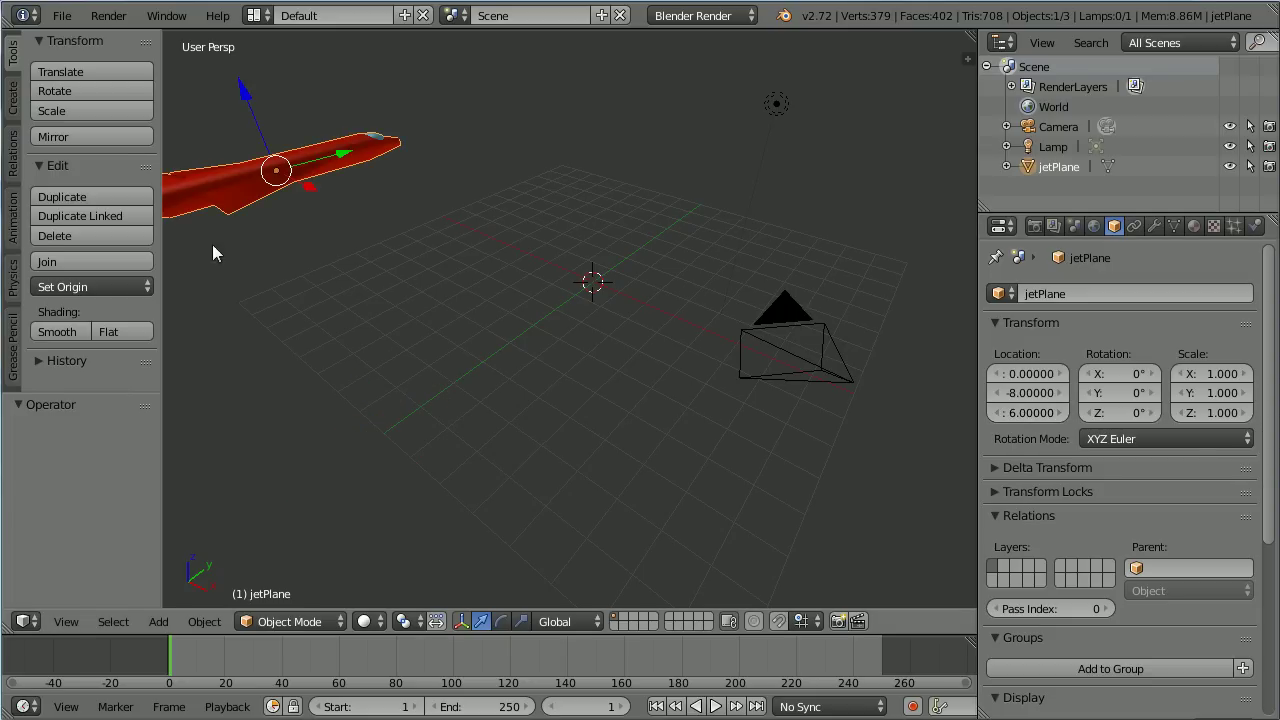
{"action": "left_click", "coordinate": [14, 225]}
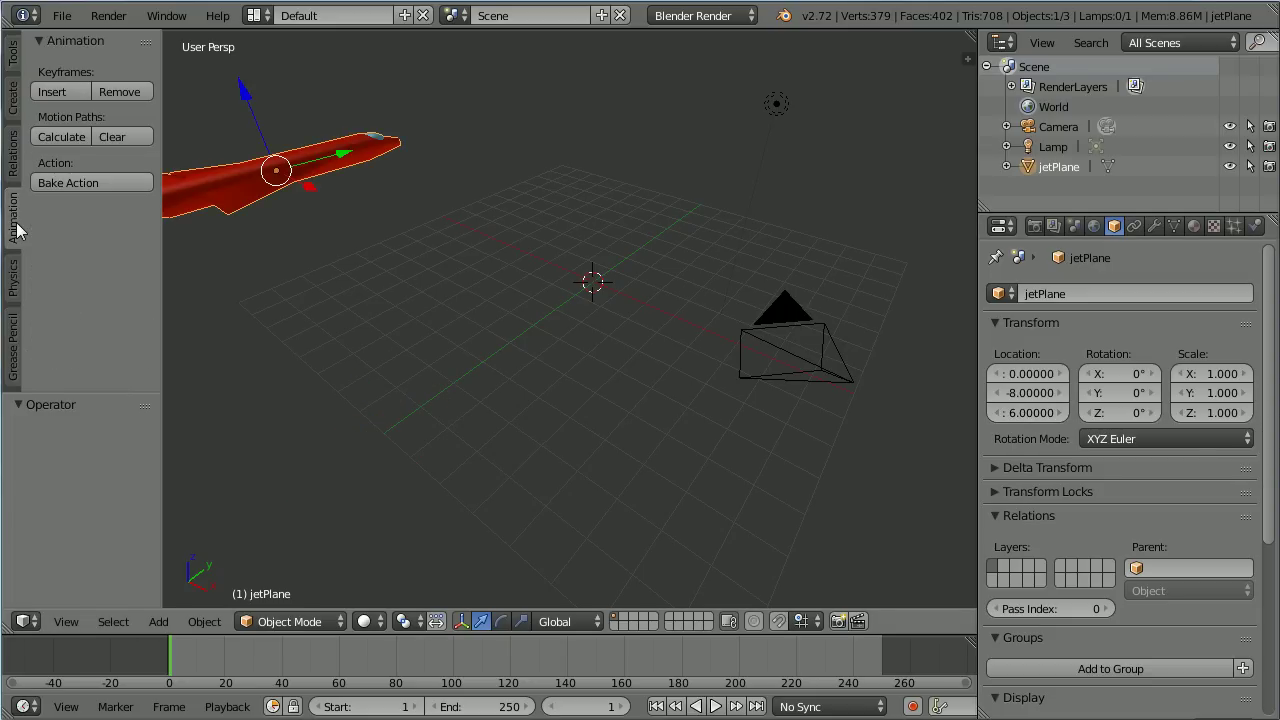
Step: Insert a LocRot keyframe for the jet at frame 1
{"action": "left_click", "coordinate": [61, 93]}
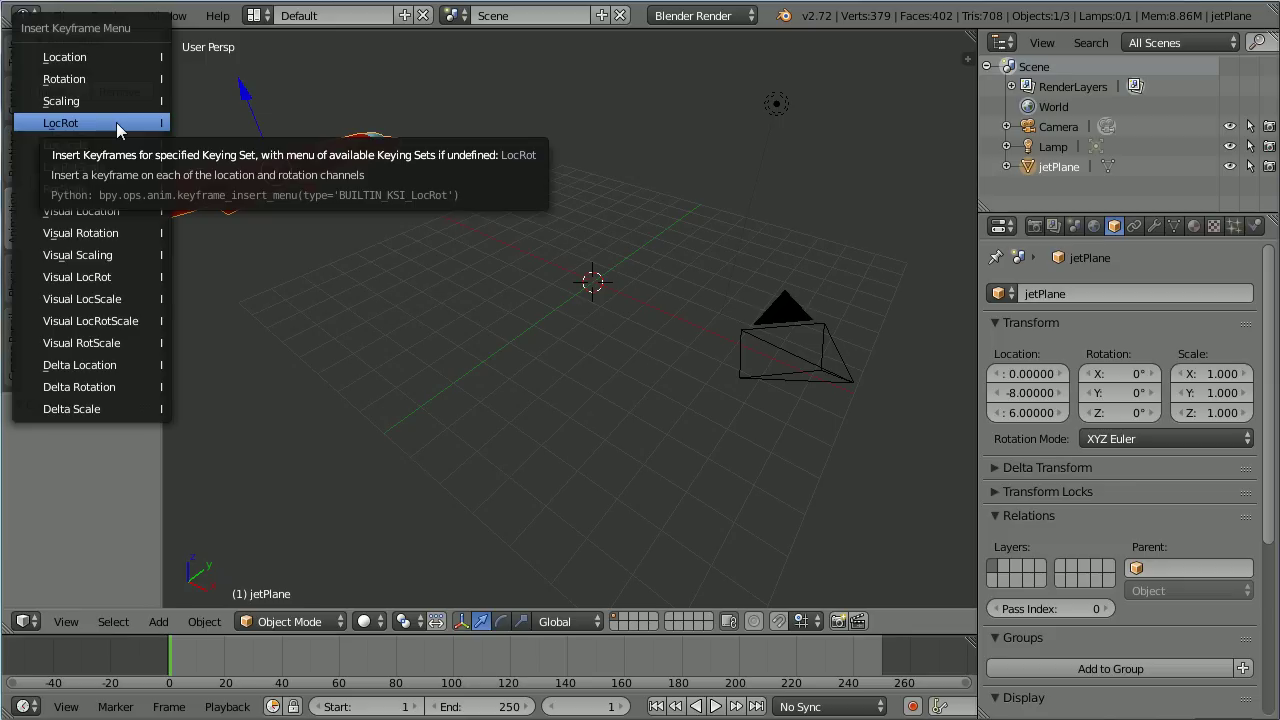
{"action": "left_click", "coordinate": [117, 123]}
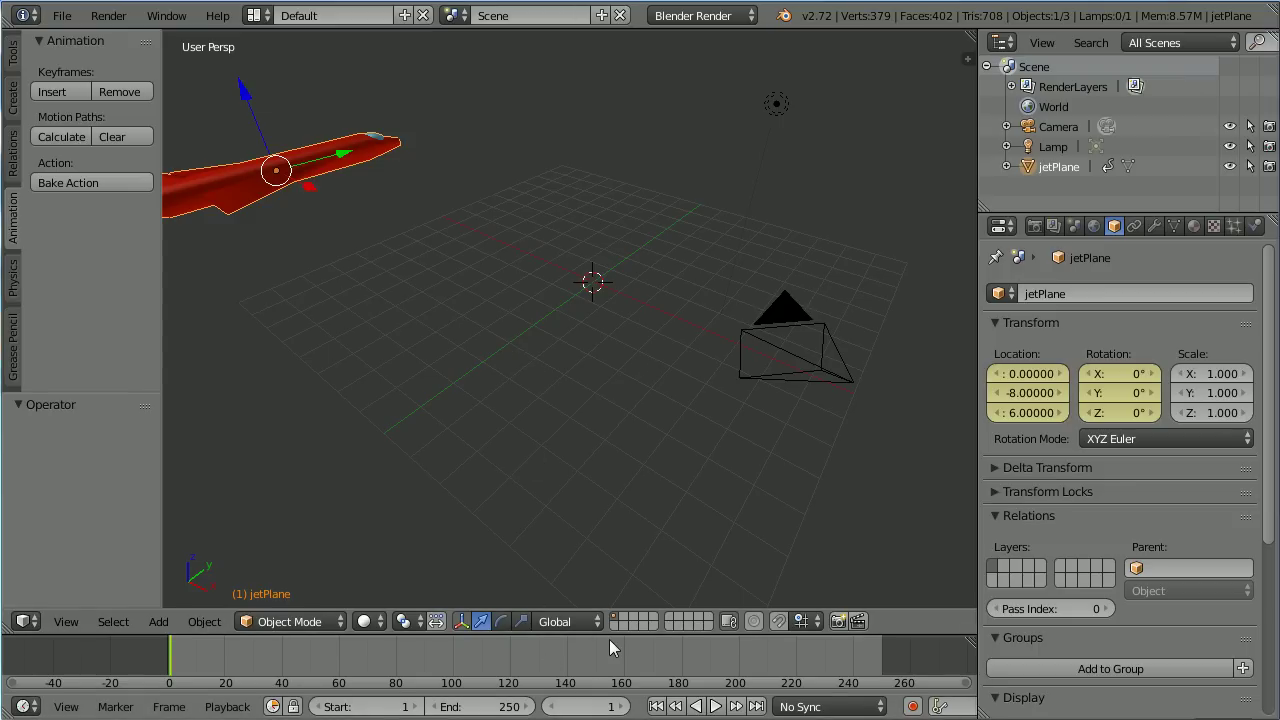
Step: Go to frame 10 and move the jet to Y location -4
{"action": "left_click", "coordinate": [584, 706]}
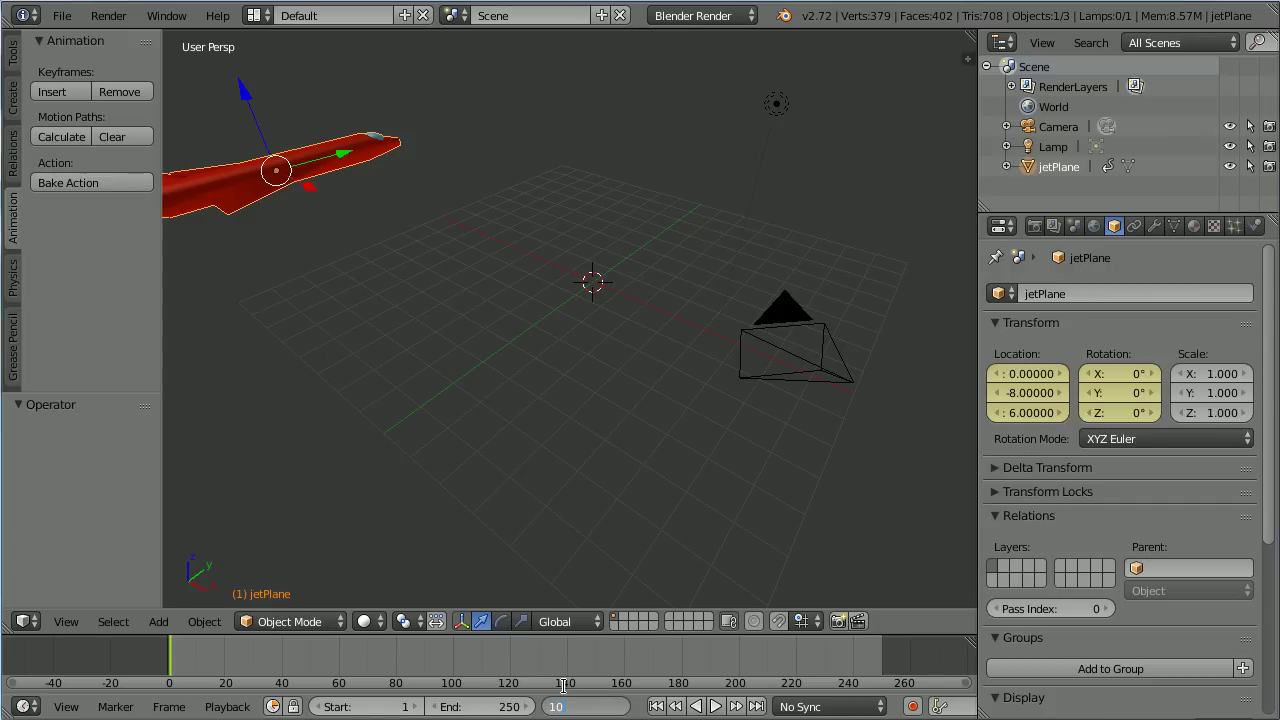
{"action": "type", "text": "10"}
{"action": "key", "text": "Return"}
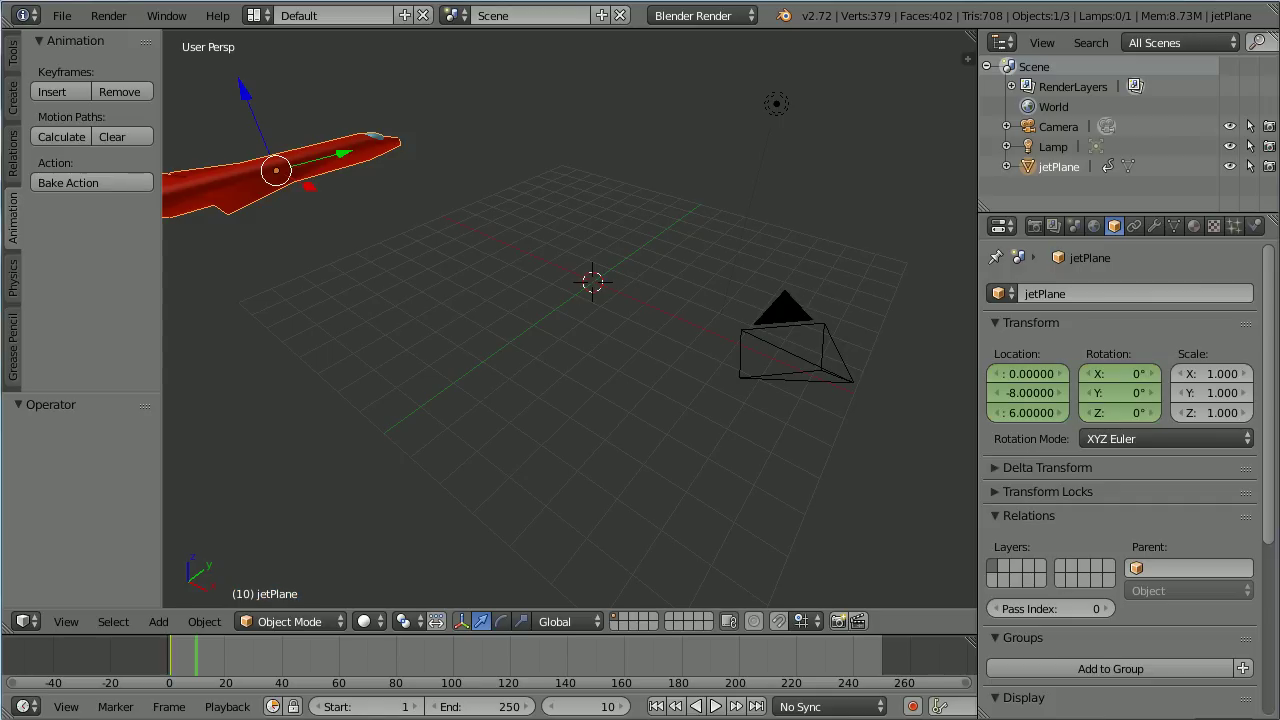
{"action": "left_click", "coordinate": [1025, 391]}
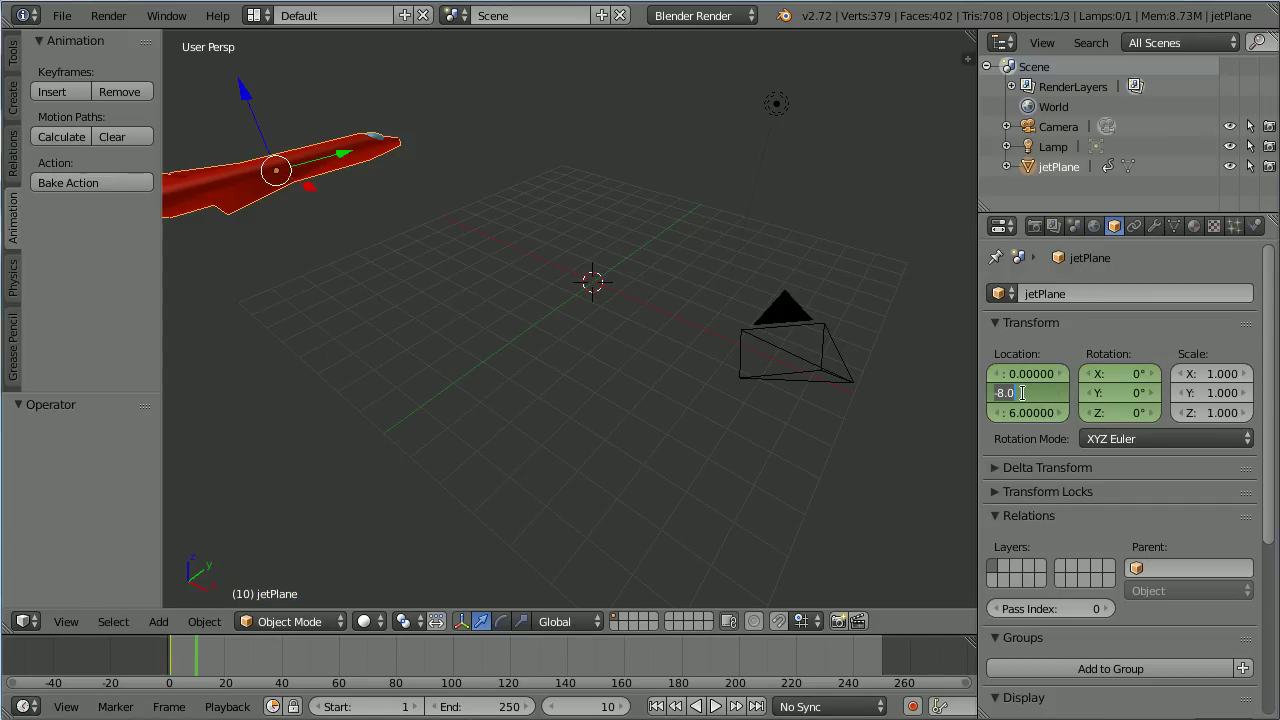
{"action": "key", "text": "BackSpace"}
{"action": "type", "text": "-4"}
{"action": "key", "text": "Return"}
Step: Tilt the jet to -6° X and 12° Y rotation, then insert a LocRot keyframe
{"action": "left_click", "coordinate": [1115, 375]}
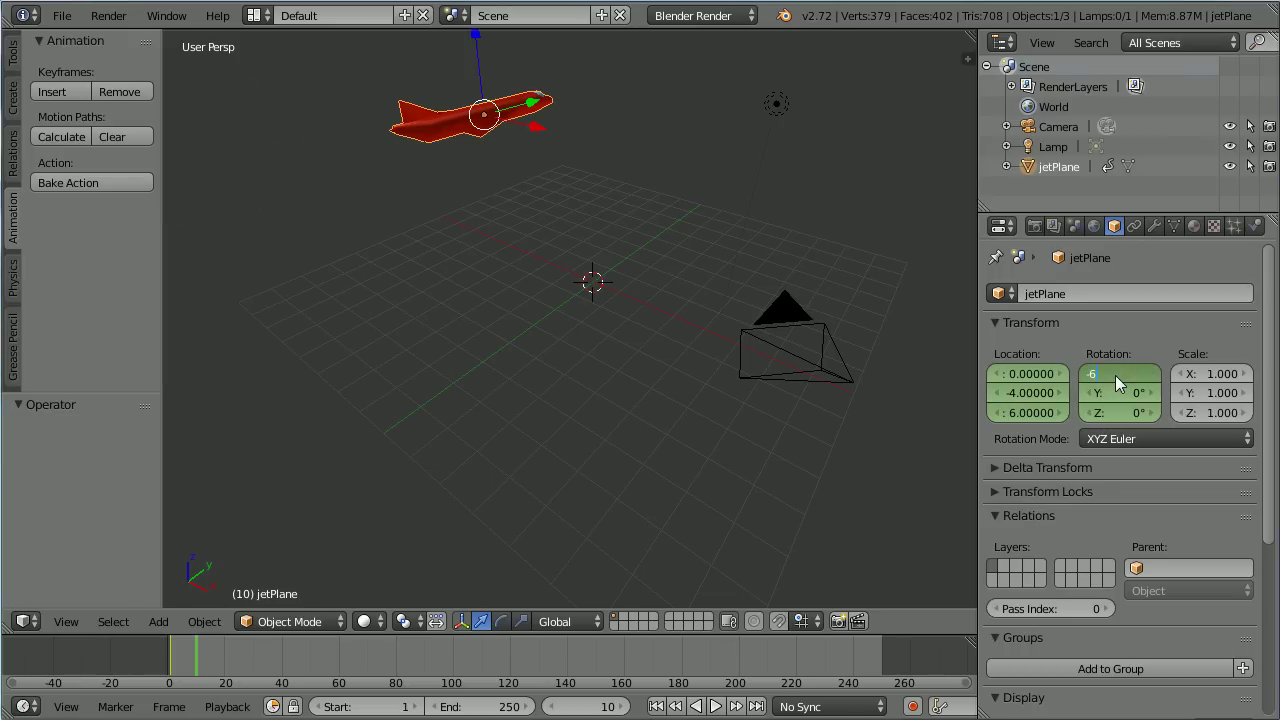
{"action": "type", "text": "-6"}
{"action": "key", "text": "Return"}
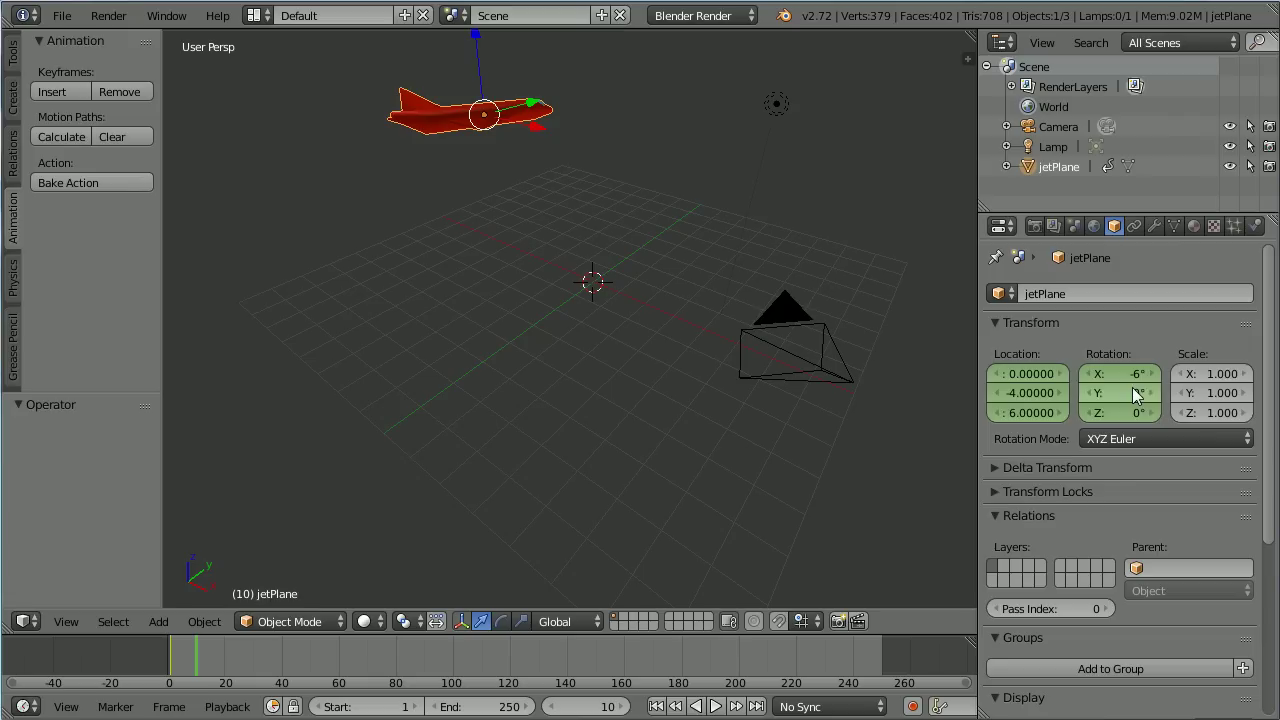
{"action": "left_click", "coordinate": [1136, 394]}
{"action": "type", "text": "1"}
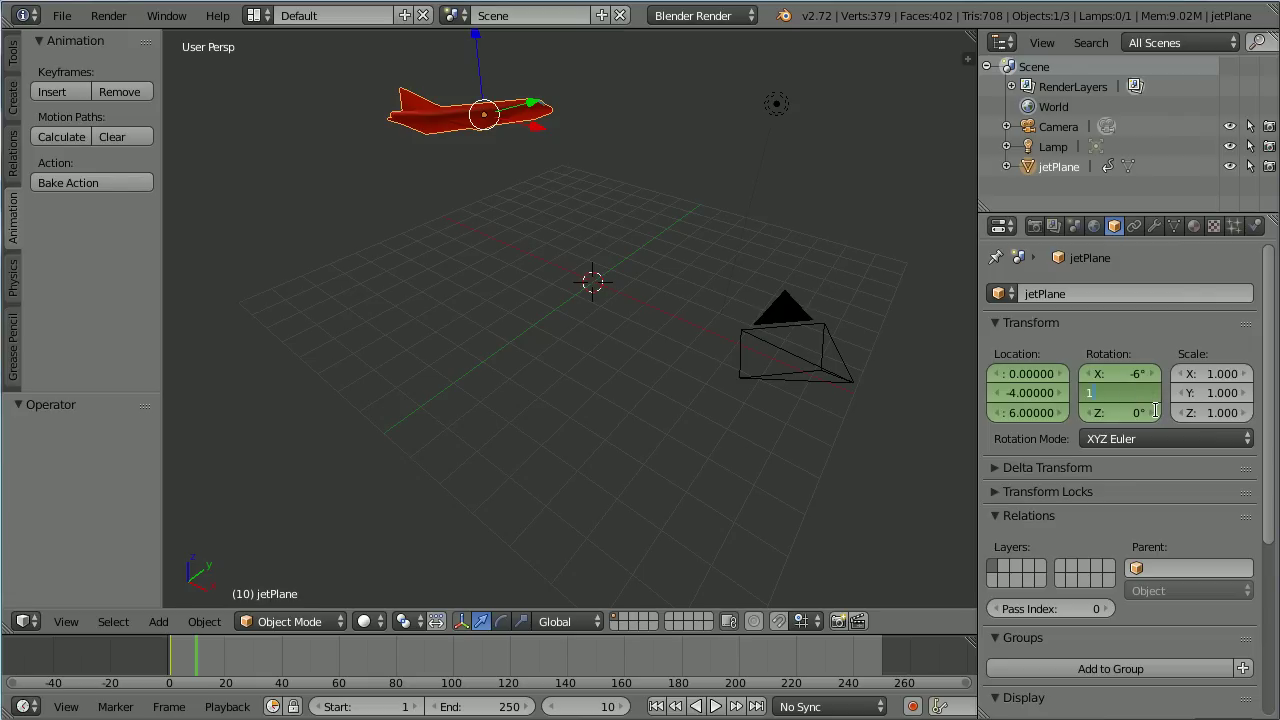
{"action": "type", "text": "2"}
{"action": "key", "text": "Return"}
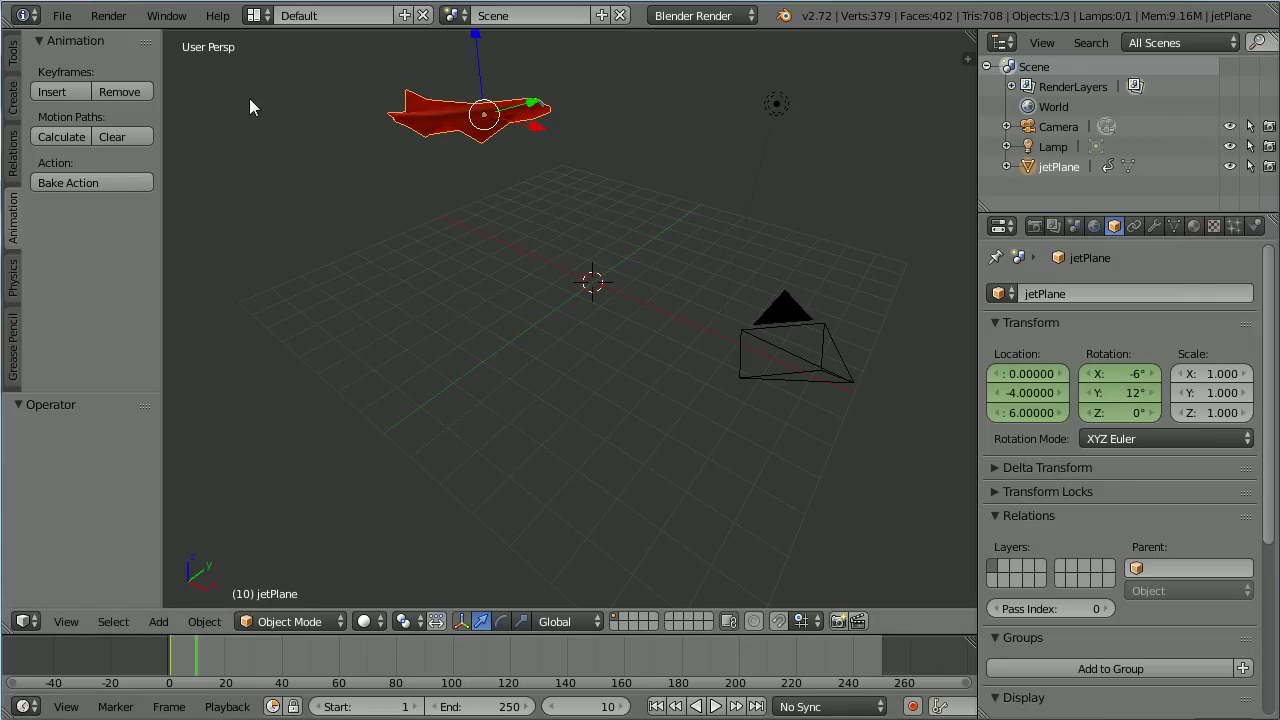
{"action": "left_click", "coordinate": [72, 92]}
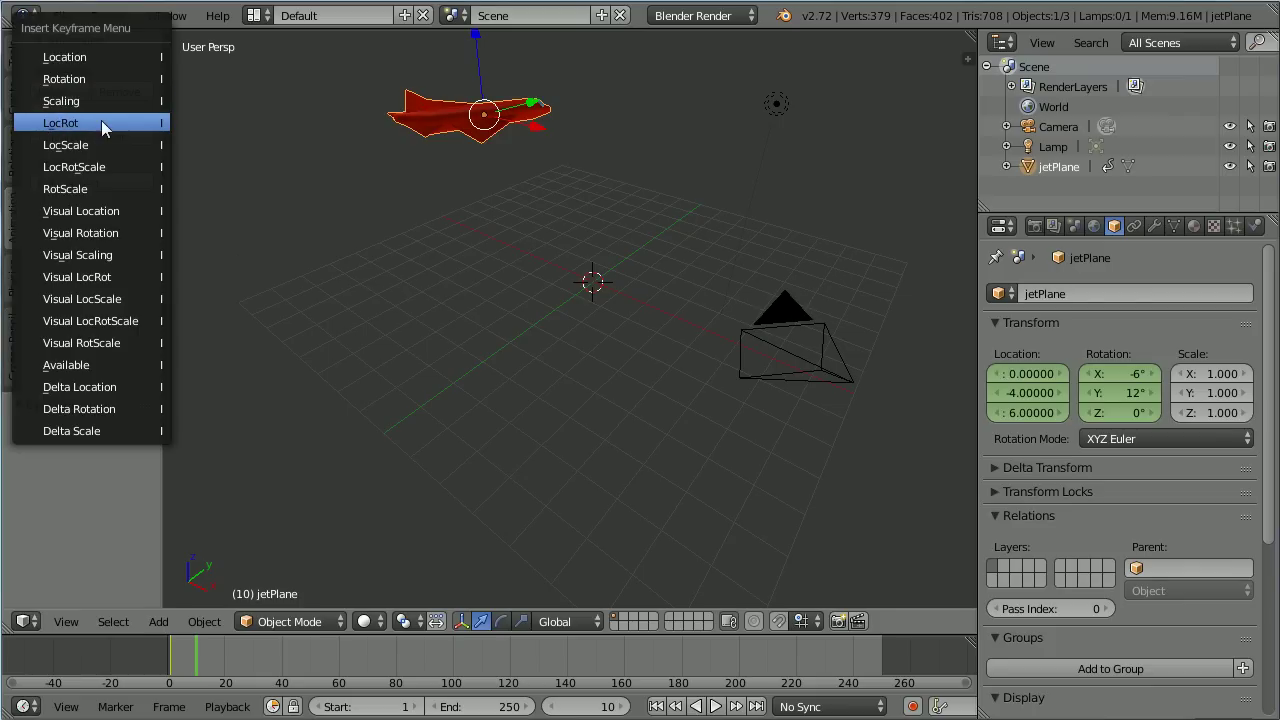
{"action": "left_click", "coordinate": [102, 122]}
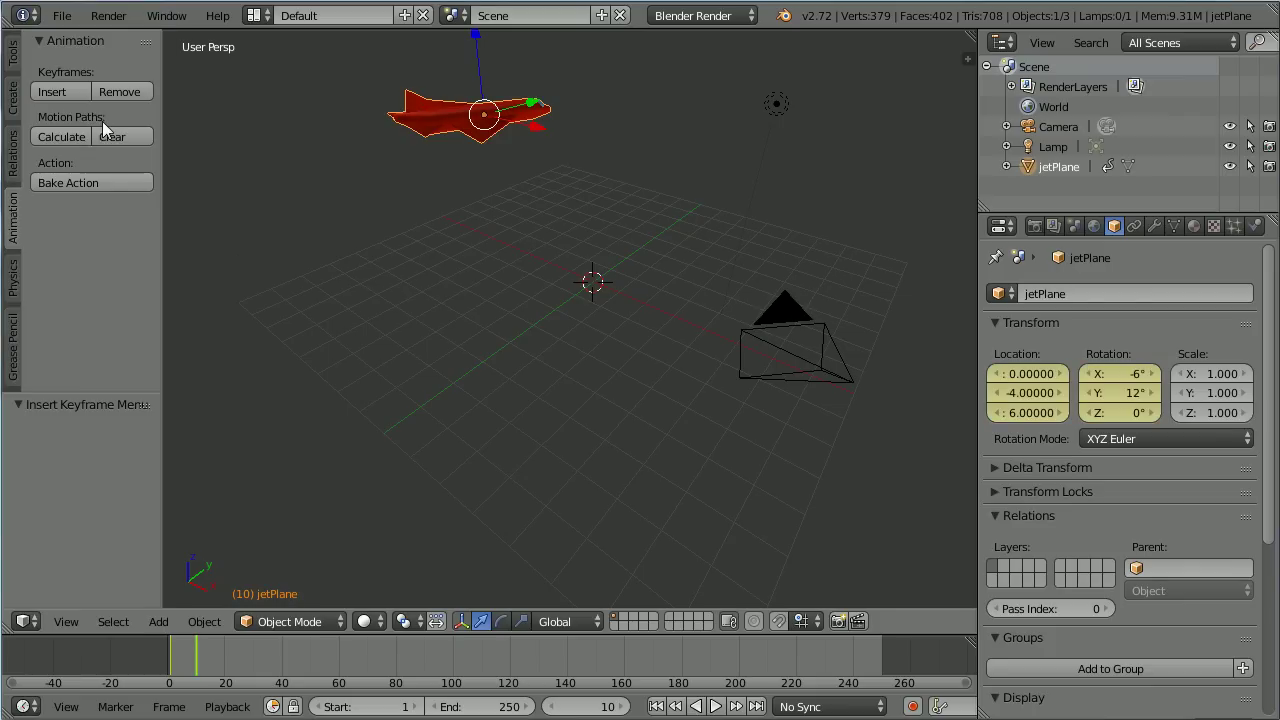
Step: Play the jet's flight from frame 1, then return to the frame 10 keyframe
{"action": "left_click", "coordinate": [656, 706]}
{"action": "left_click", "coordinate": [714, 706]}
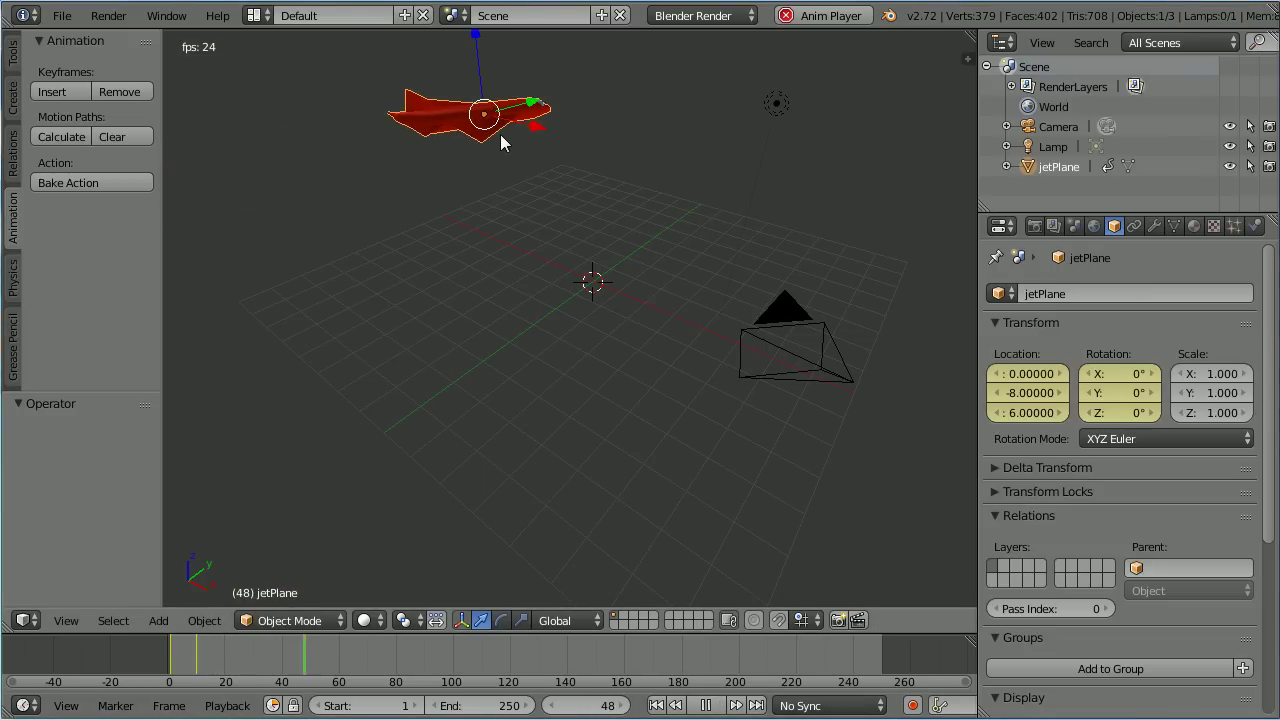
{"action": "left_click", "coordinate": [705, 706]}
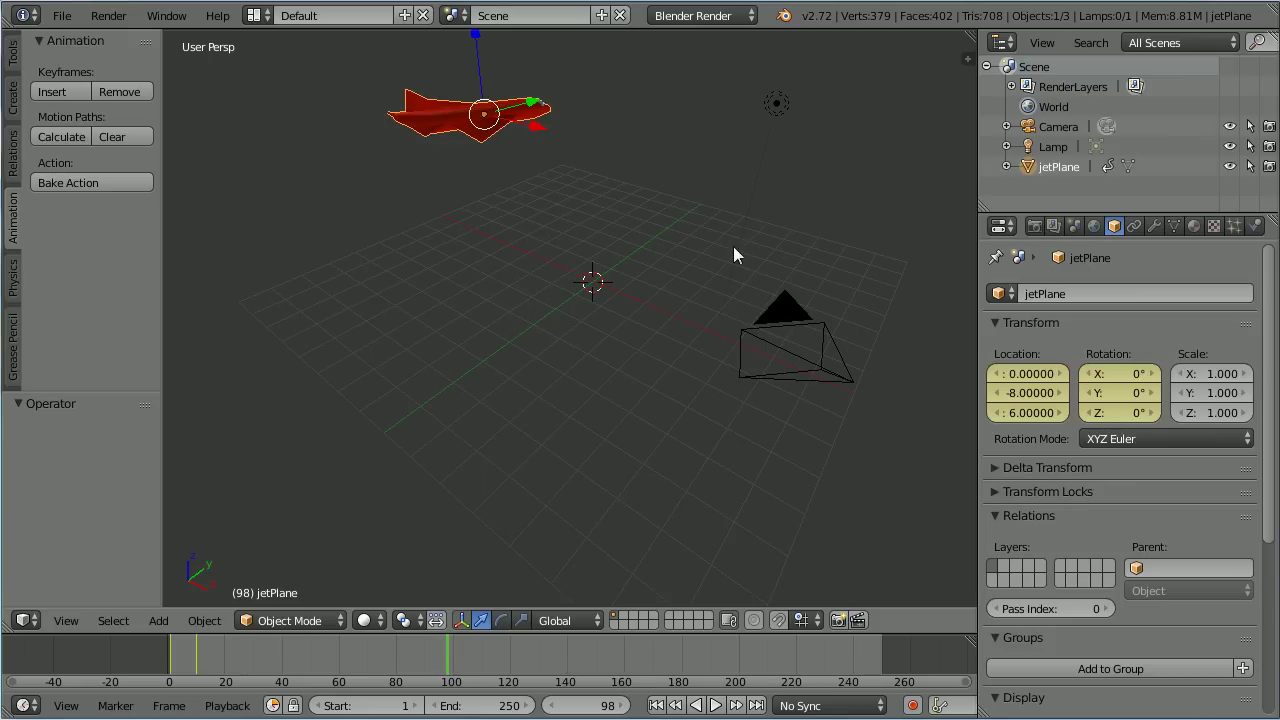
{"action": "left_click", "coordinate": [656, 705]}
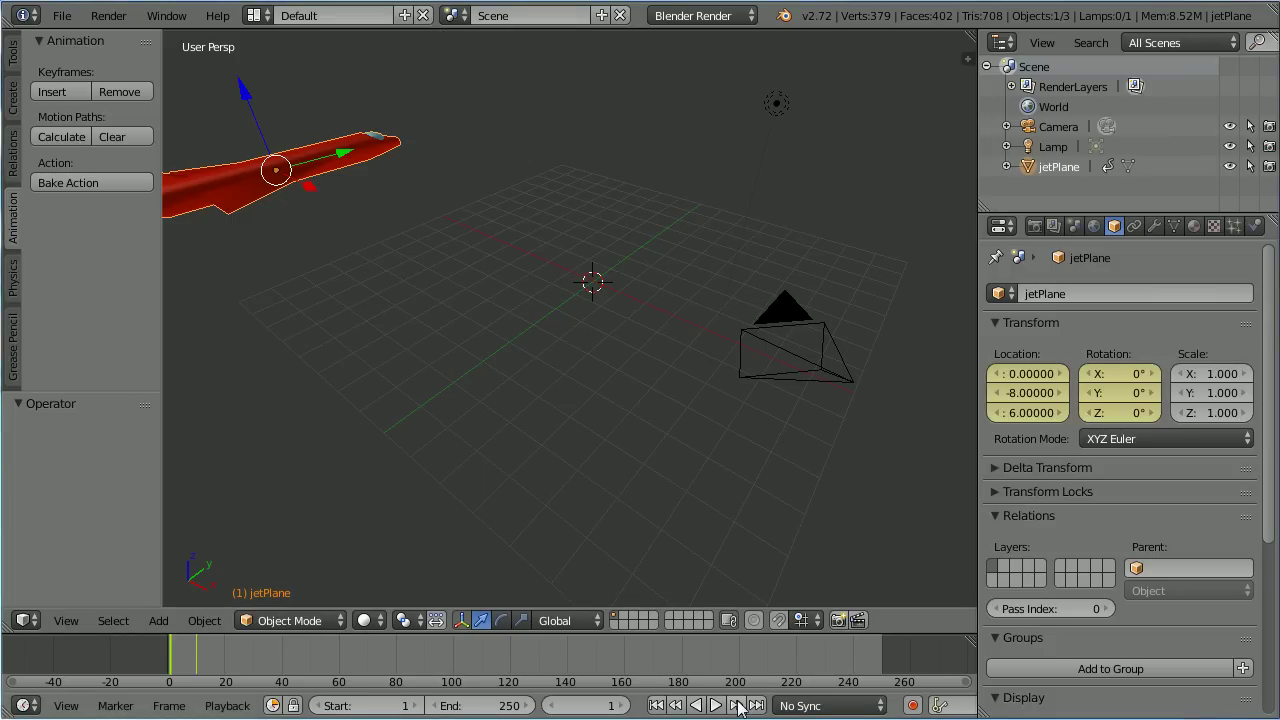
{"action": "left_click", "coordinate": [738, 707]}
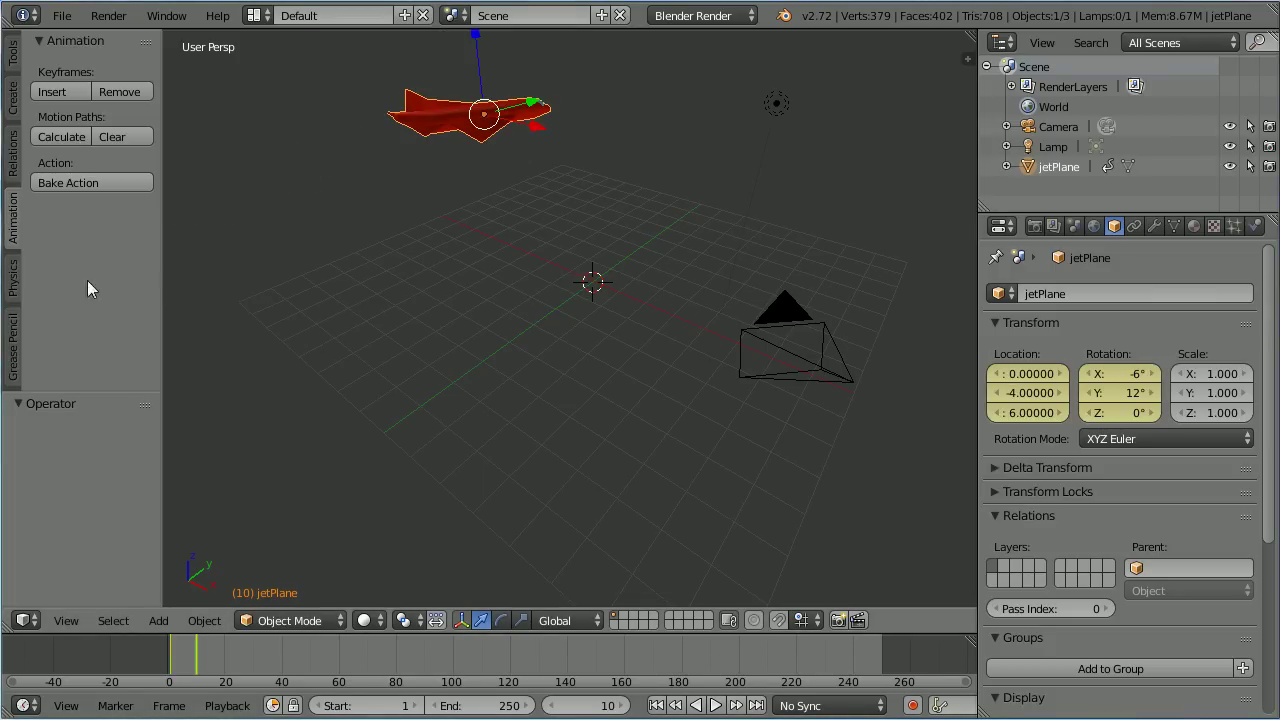
{"action": "left_click", "coordinate": [15, 280]}
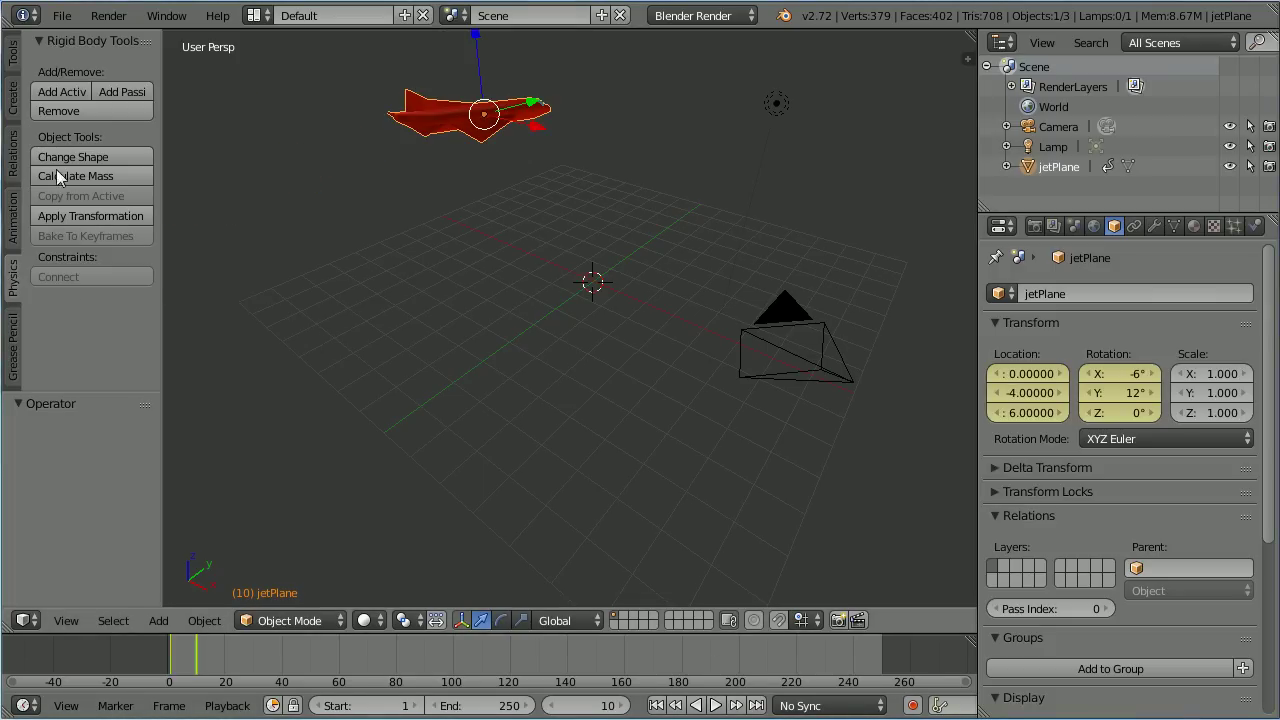
Step: Make the jet an Active rigid body and replay from frame 1 to watch it fall
{"action": "left_click", "coordinate": [71, 94]}
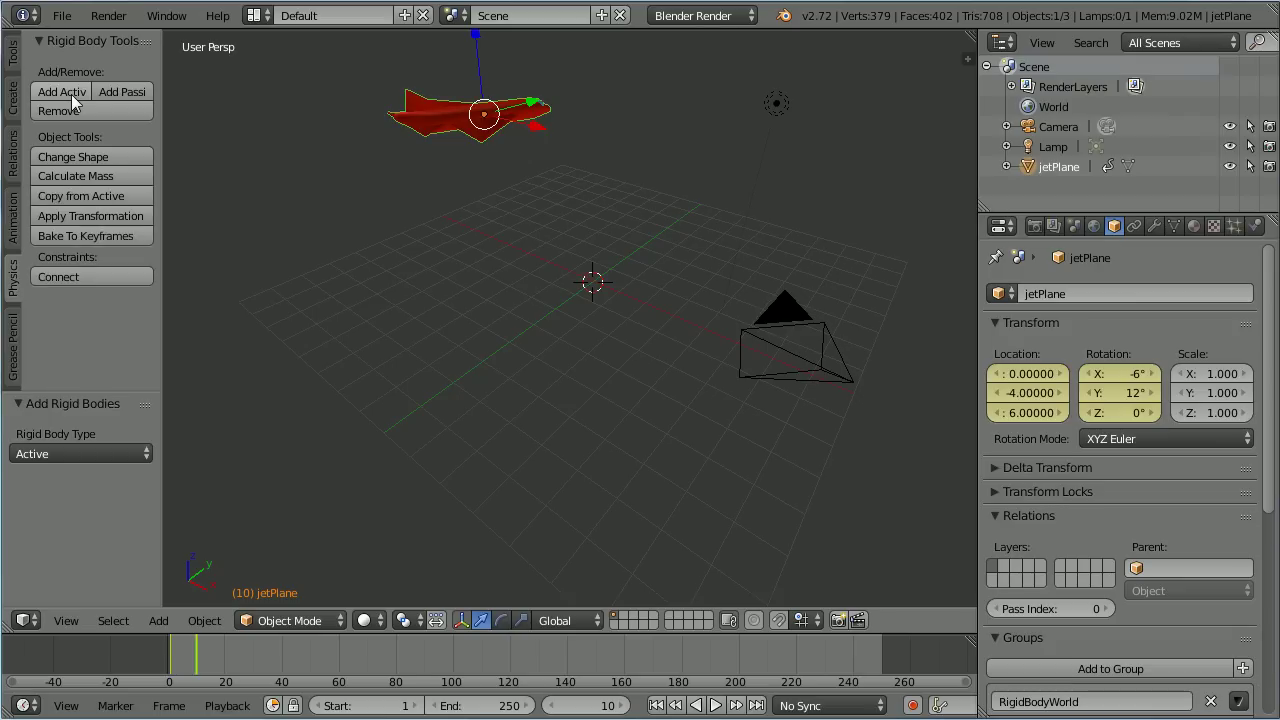
{"action": "left_click", "coordinate": [715, 705]}
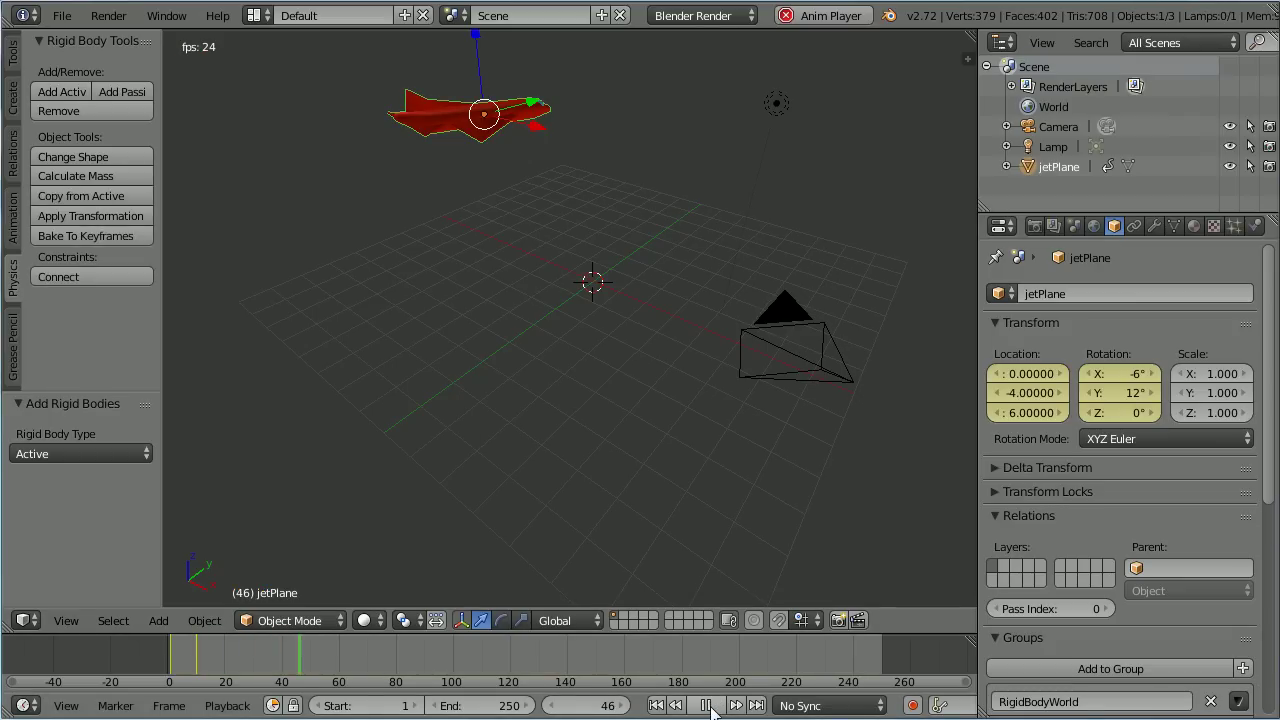
{"action": "left_click", "coordinate": [706, 705]}
{"action": "left_click", "coordinate": [657, 705]}
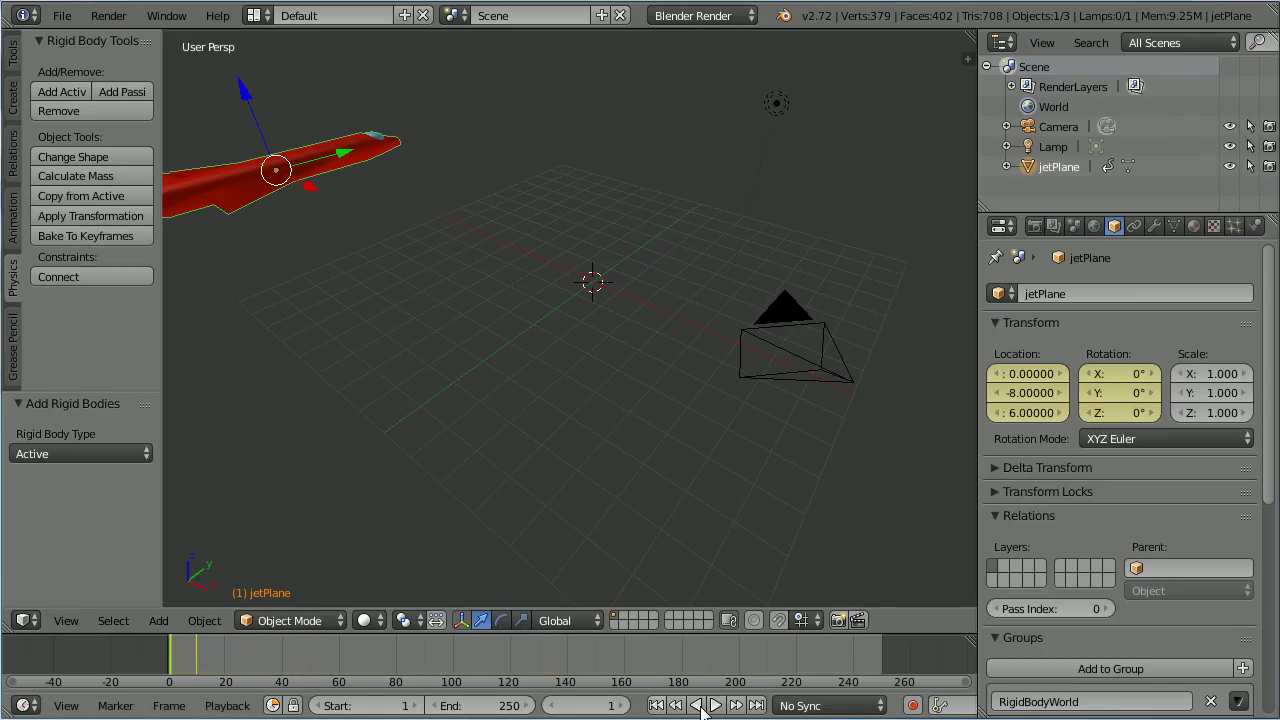
{"action": "left_click", "coordinate": [714, 706]}
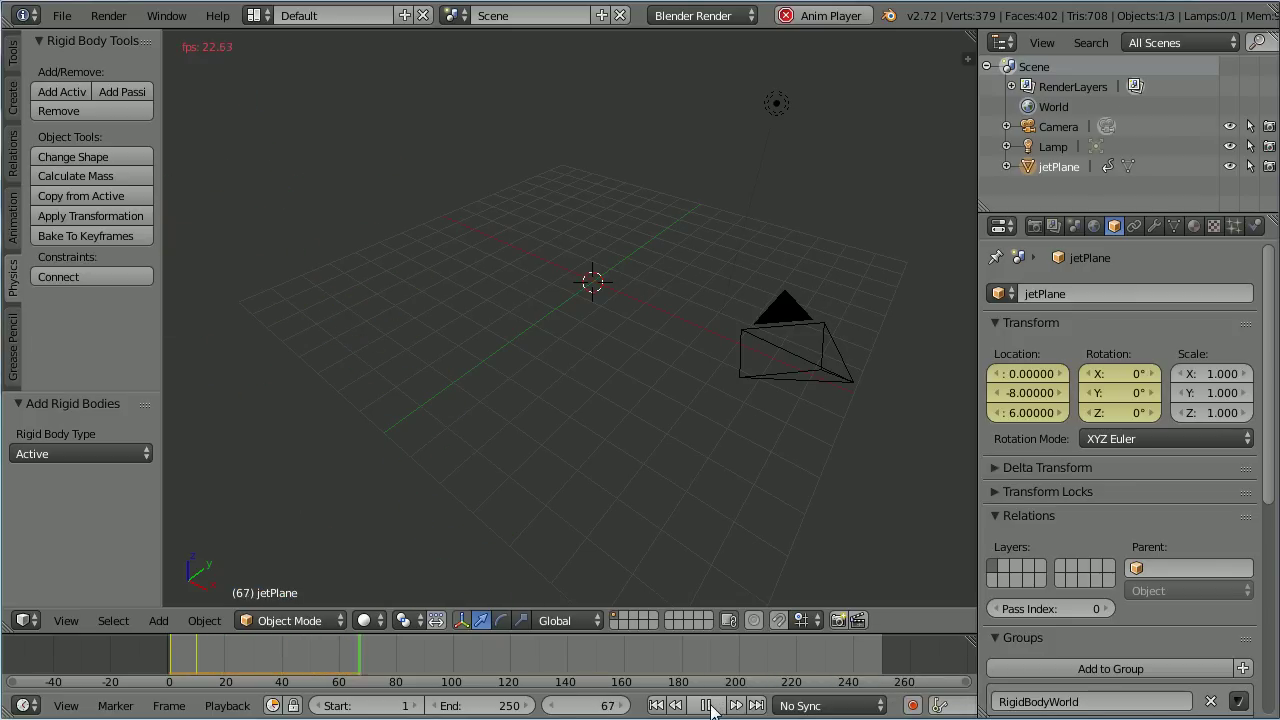
{"action": "left_click", "coordinate": [706, 705]}
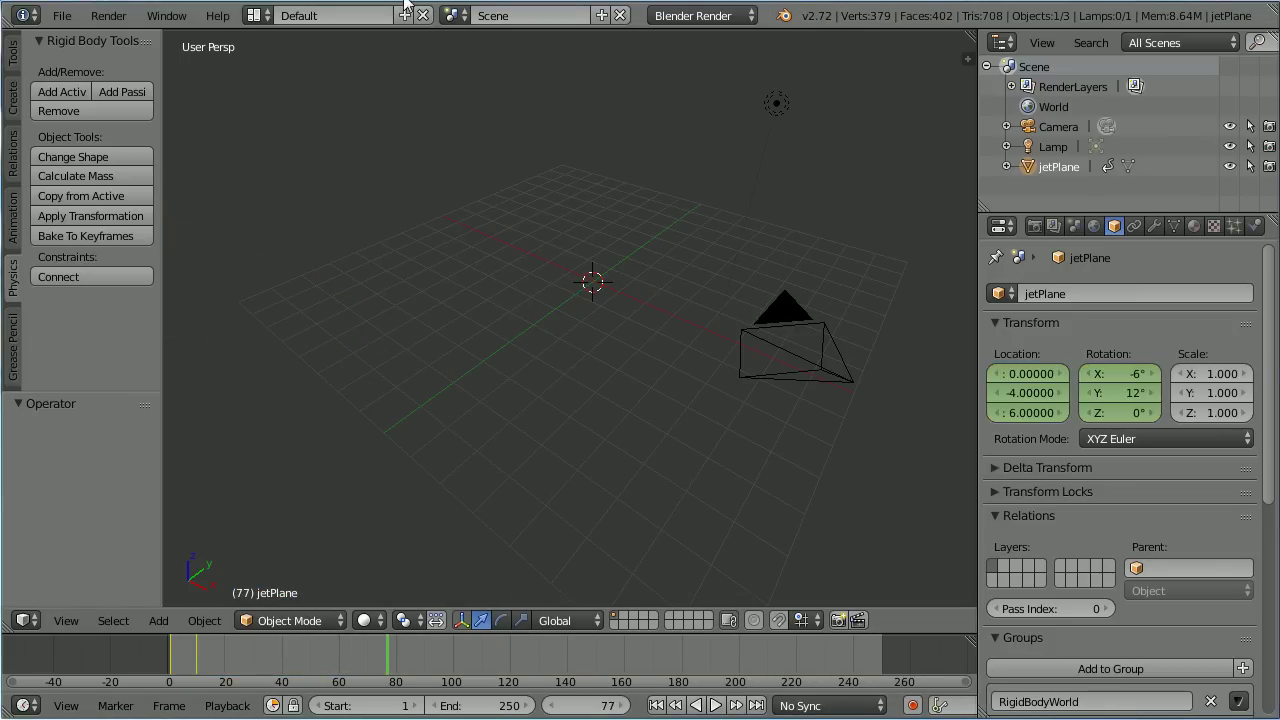
Step: At frame 1, tick the rigid body's Animated option and keyframe it
{"action": "left_click", "coordinate": [1257, 228]}
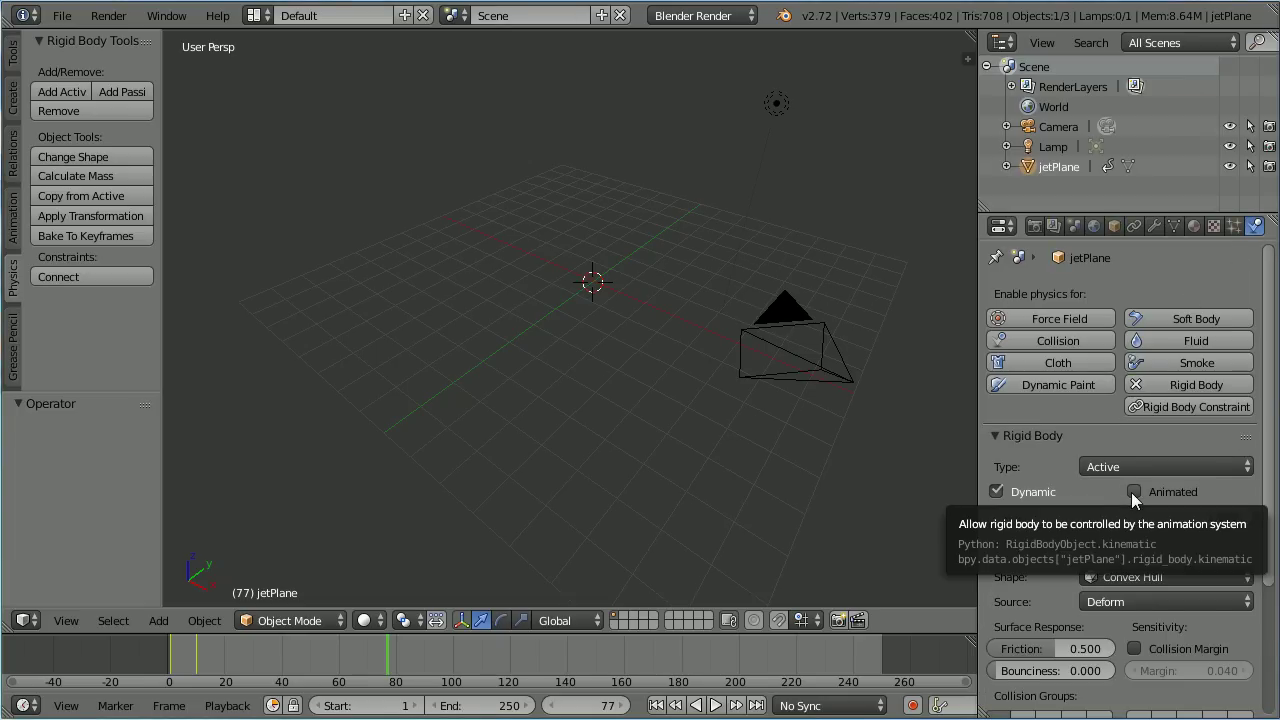
{"action": "left_click", "coordinate": [654, 707]}
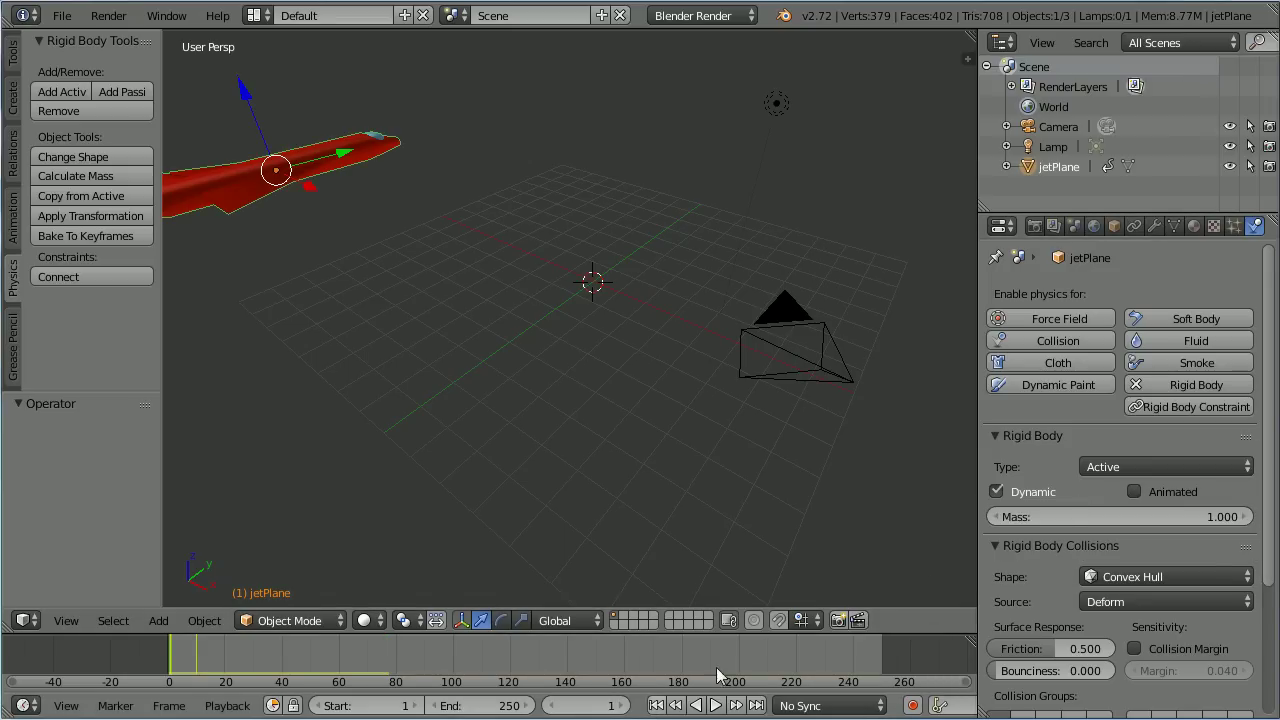
{"action": "left_click", "coordinate": [1135, 491]}
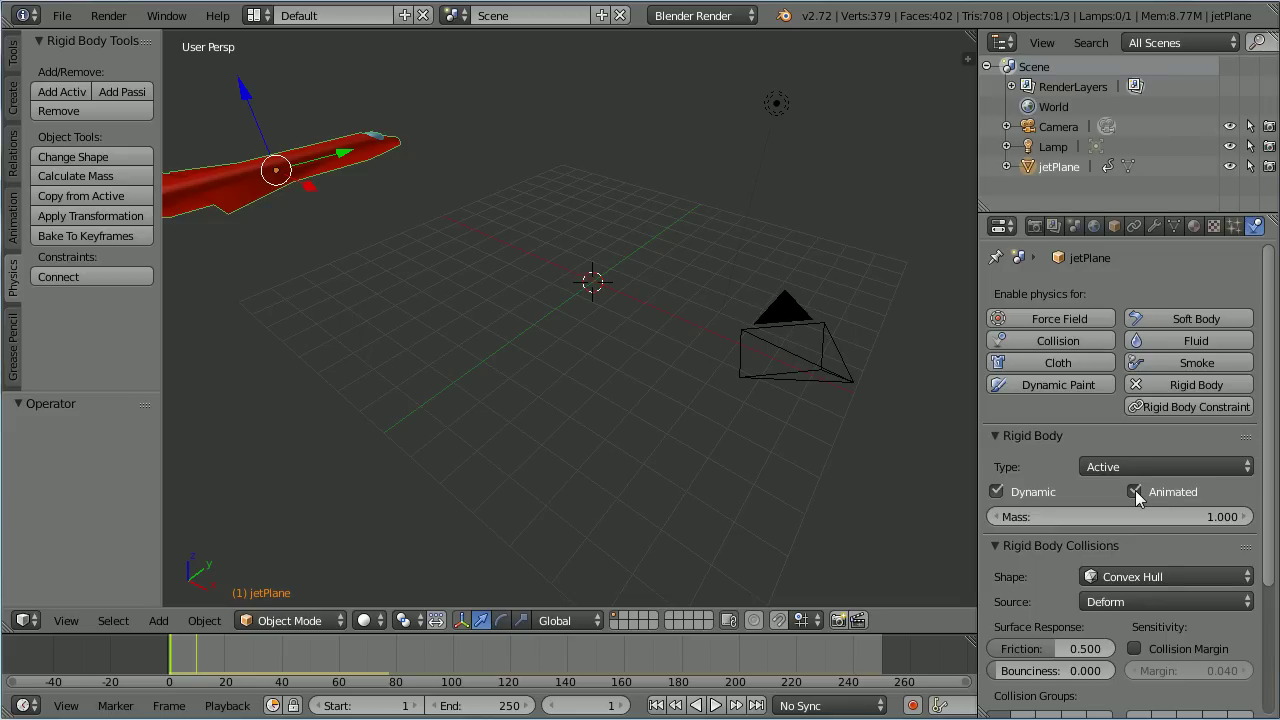
{"action": "right_click", "coordinate": [1135, 490]}
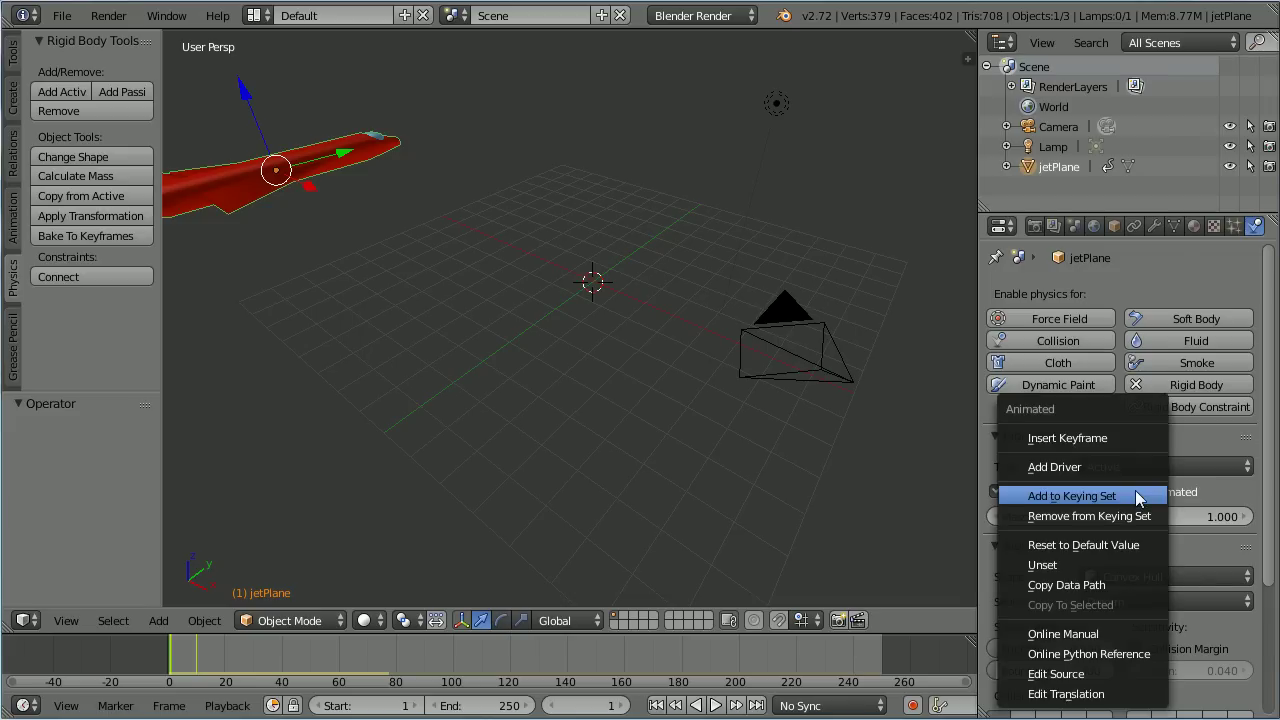
{"action": "left_click", "coordinate": [1139, 440]}
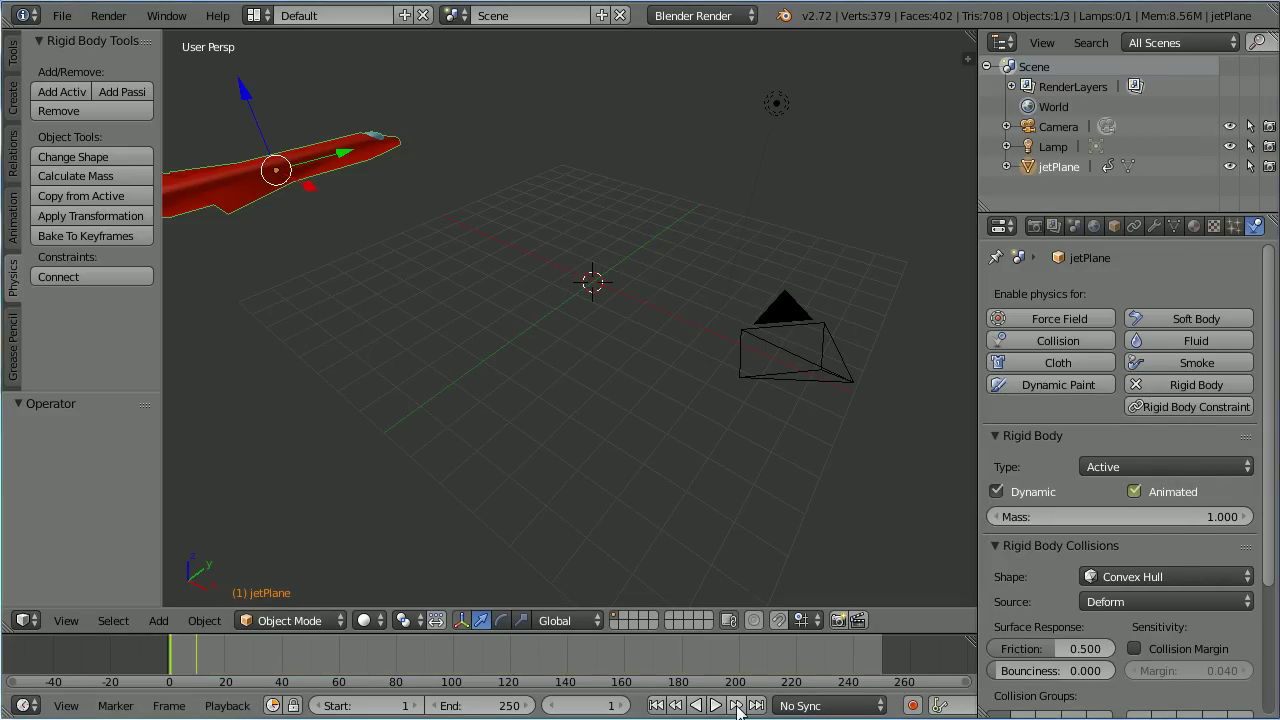
Step: At frame 10, untick Animated and keyframe it off
{"action": "left_click", "coordinate": [736, 706]}
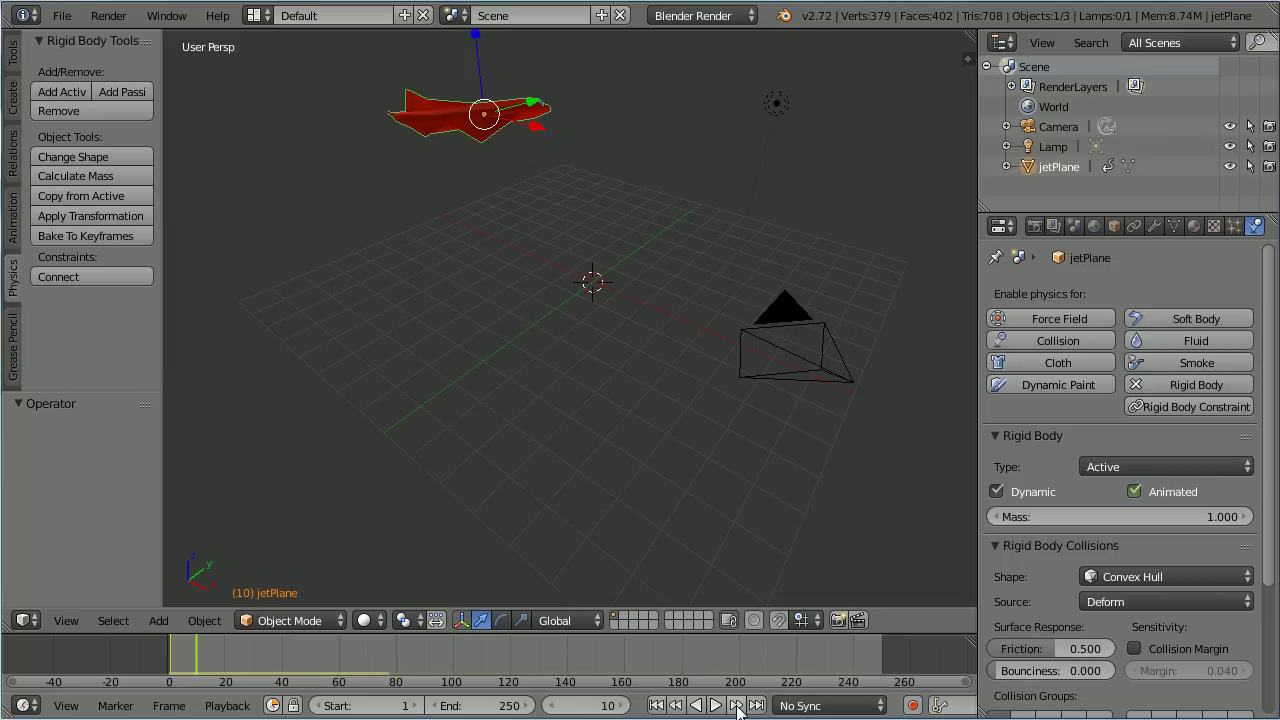
{"action": "left_click", "coordinate": [1134, 492]}
{"action": "right_click", "coordinate": [1133, 490]}
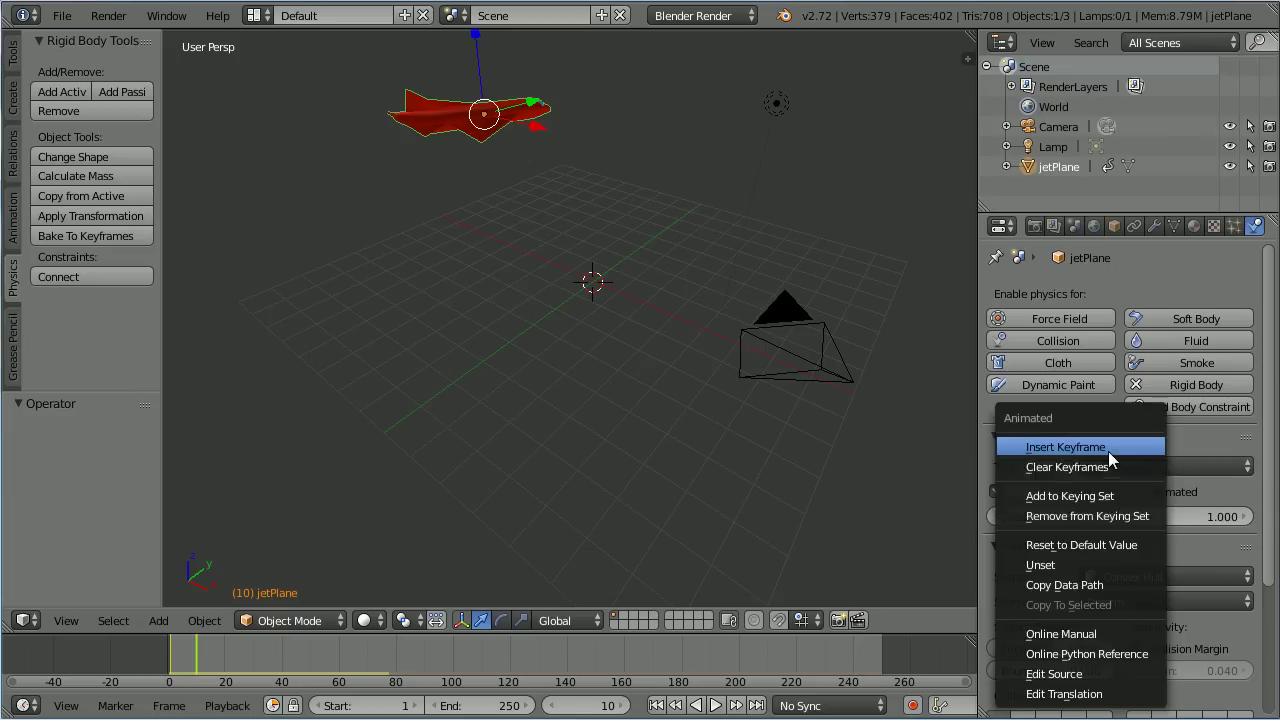
{"action": "left_click", "coordinate": [1108, 451]}
Step: Replay the jet's flight and fall from frame 1 several times, then stop and rewind to frame 1
{"action": "key", "text": "shift+Left"}
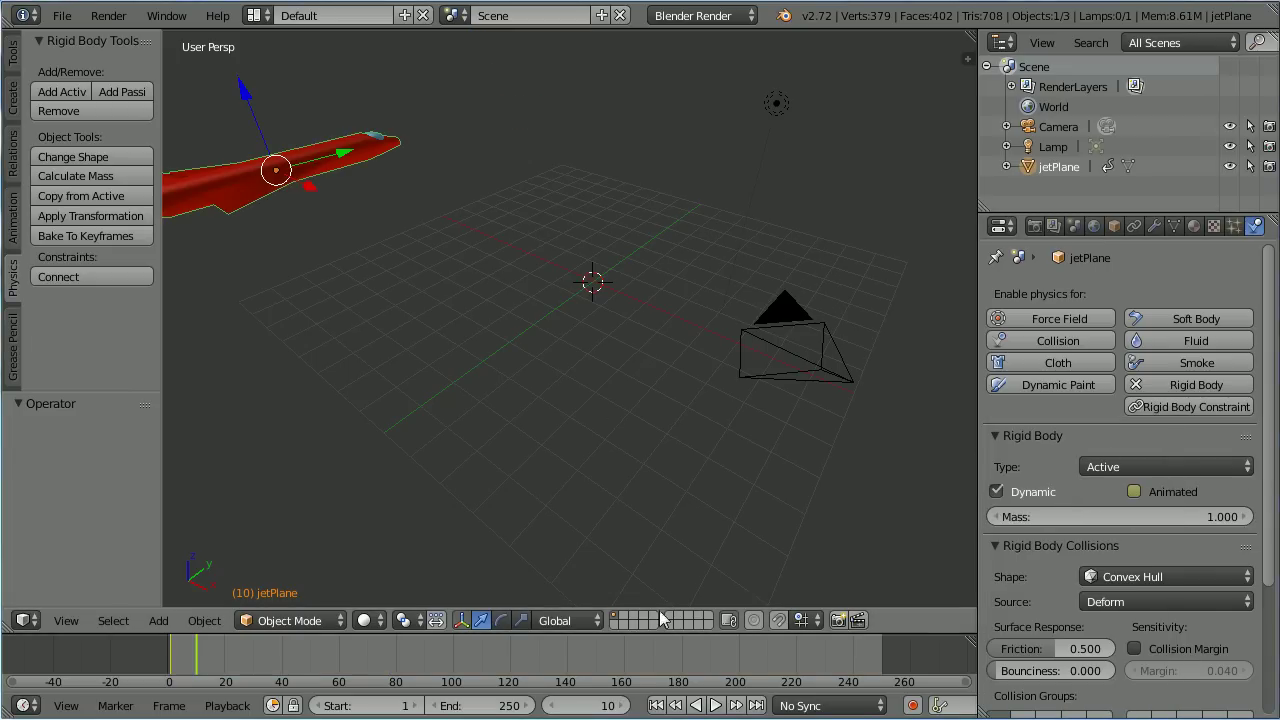
{"action": "left_click", "coordinate": [715, 705]}
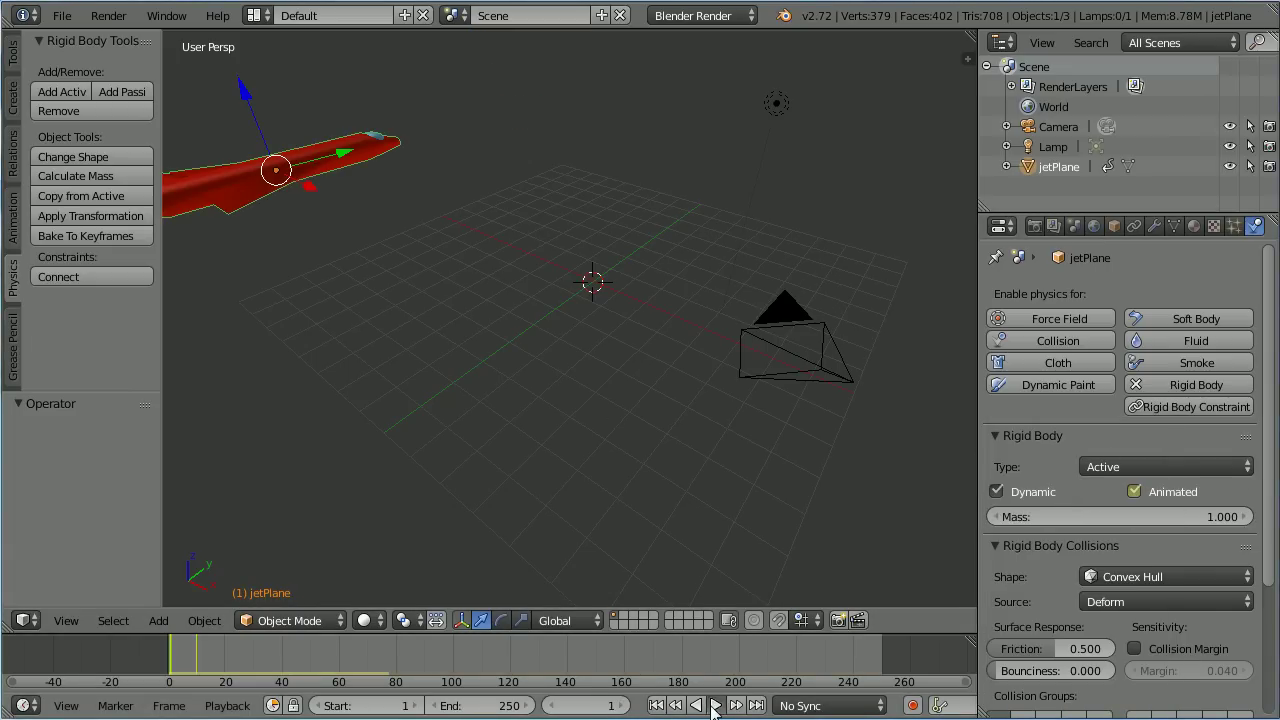
{"action": "left_click", "coordinate": [656, 705]}
{"action": "left_click", "coordinate": [656, 705]}
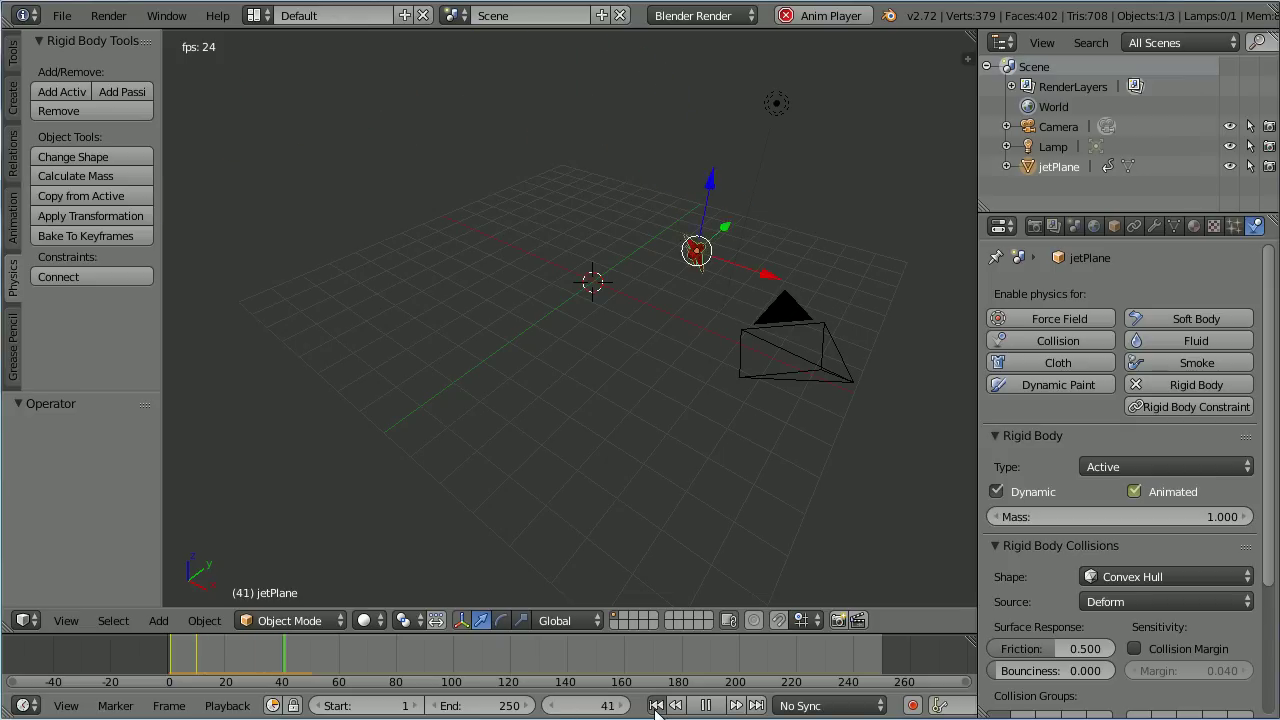
{"action": "left_click", "coordinate": [656, 705]}
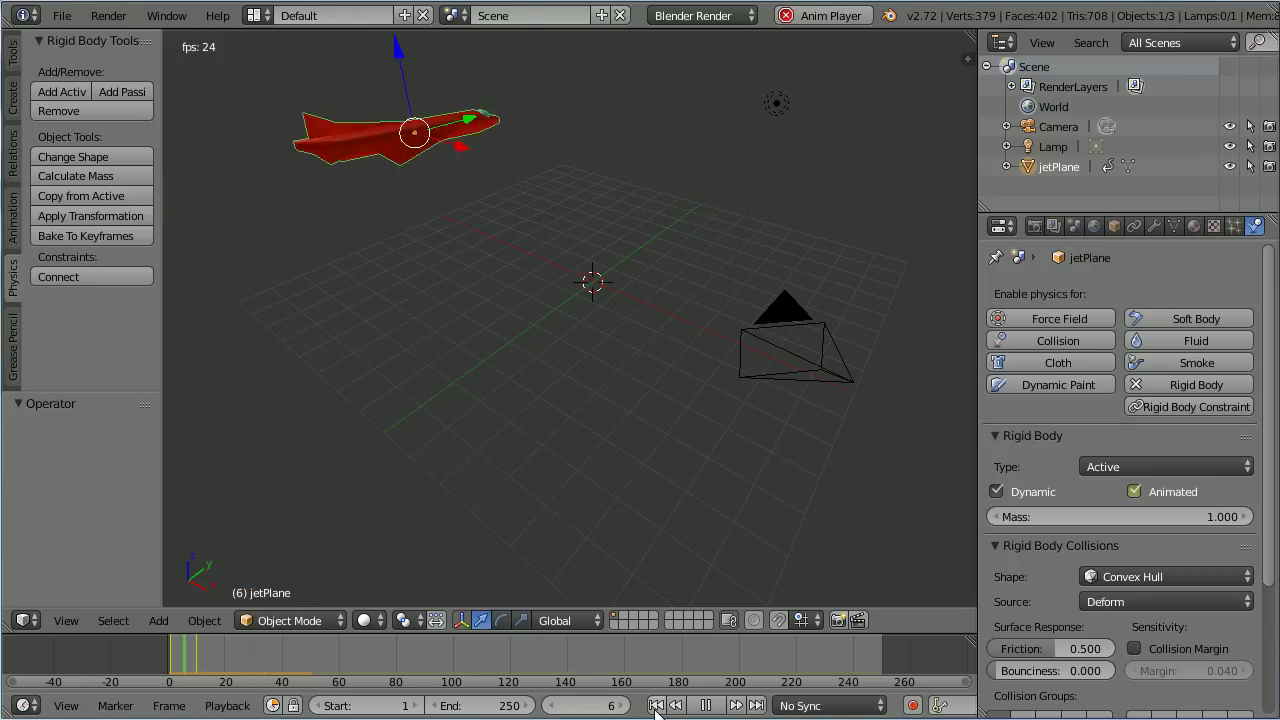
{"action": "left_click", "coordinate": [656, 705]}
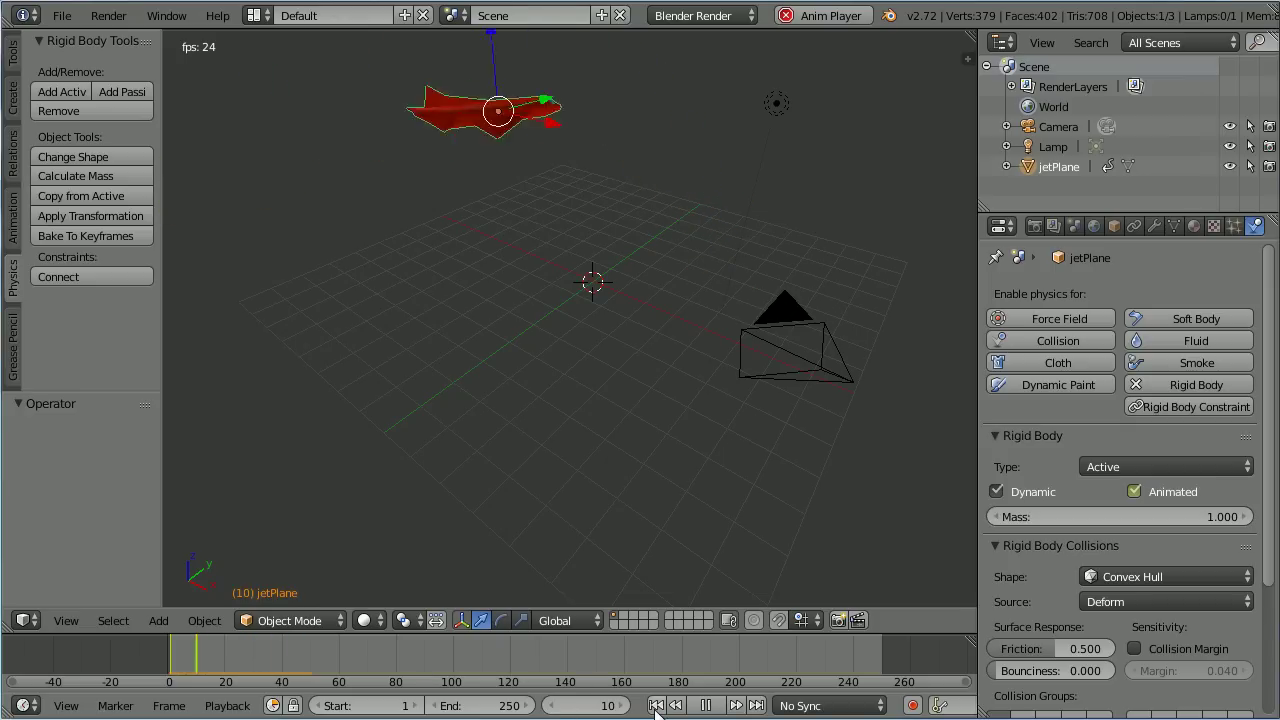
{"action": "left_click", "coordinate": [656, 705]}
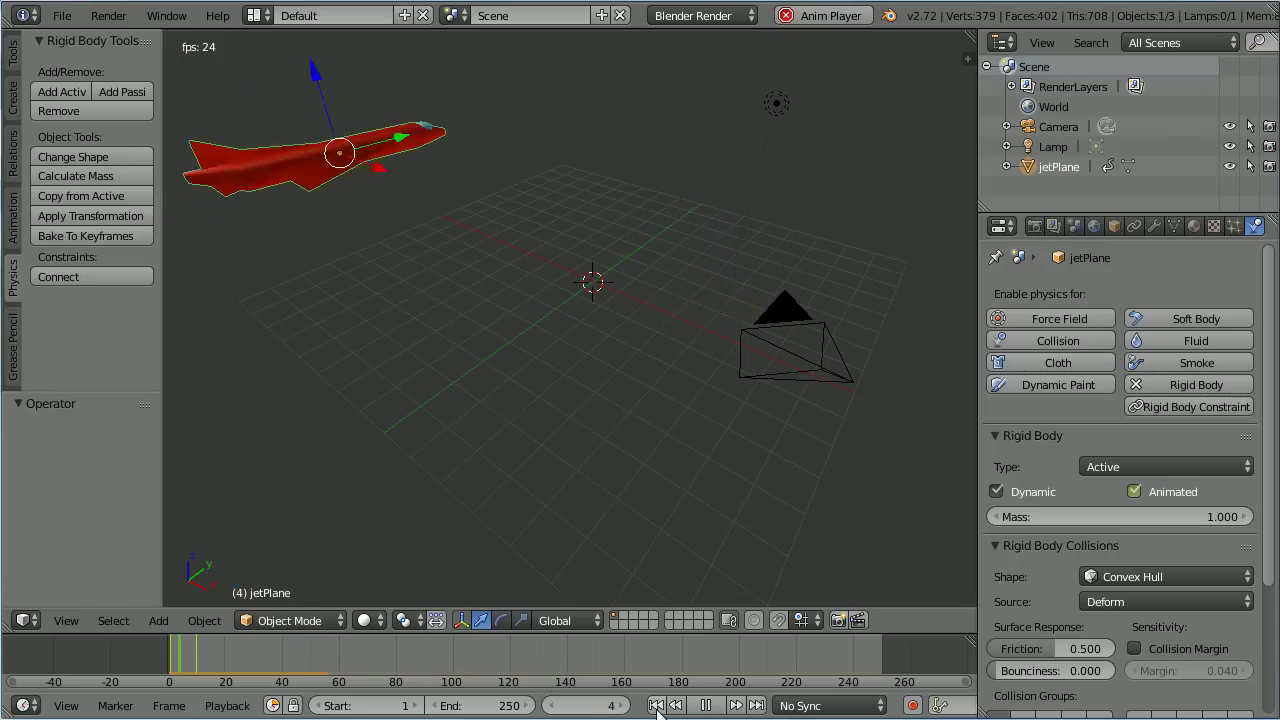
{"action": "left_click", "coordinate": [707, 705]}
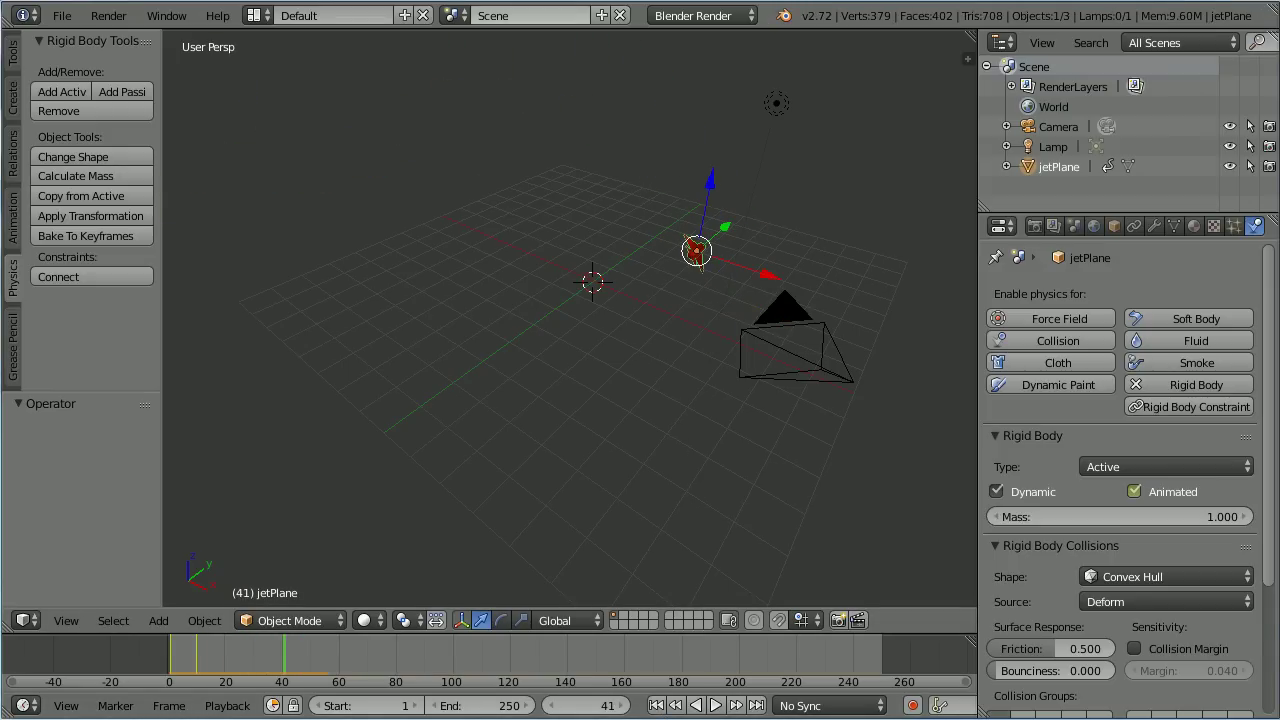
{"action": "left_click", "coordinate": [656, 705]}
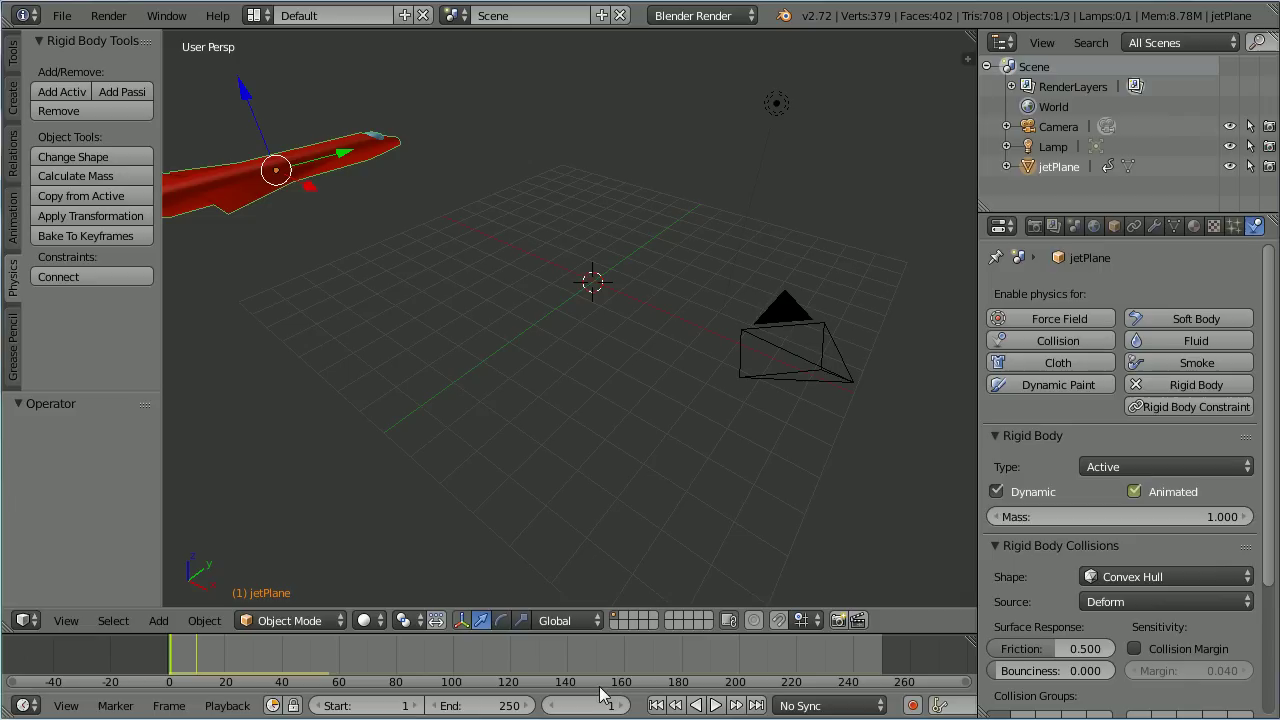
Step: In the Graph Editor, set the jetPlane's keyframe interpolation to Linear, then return to the 3D View
{"action": "left_click", "coordinate": [24, 621]}
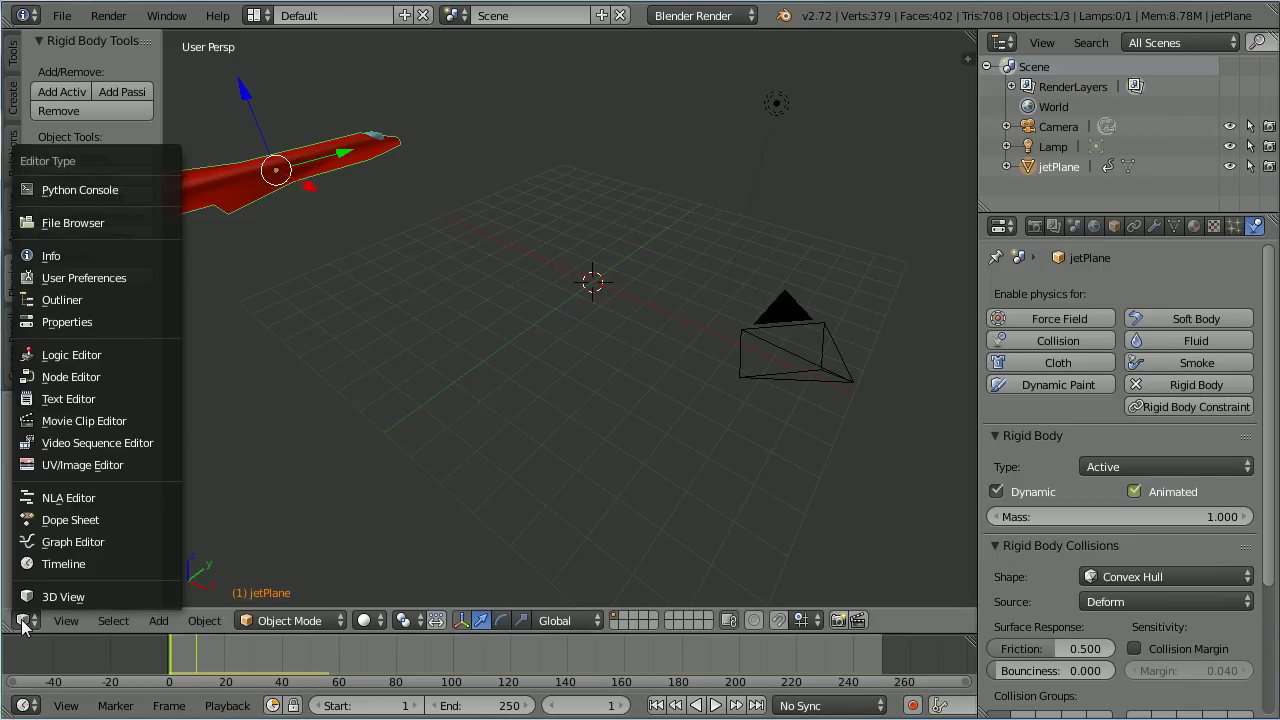
{"action": "left_click", "coordinate": [131, 541]}
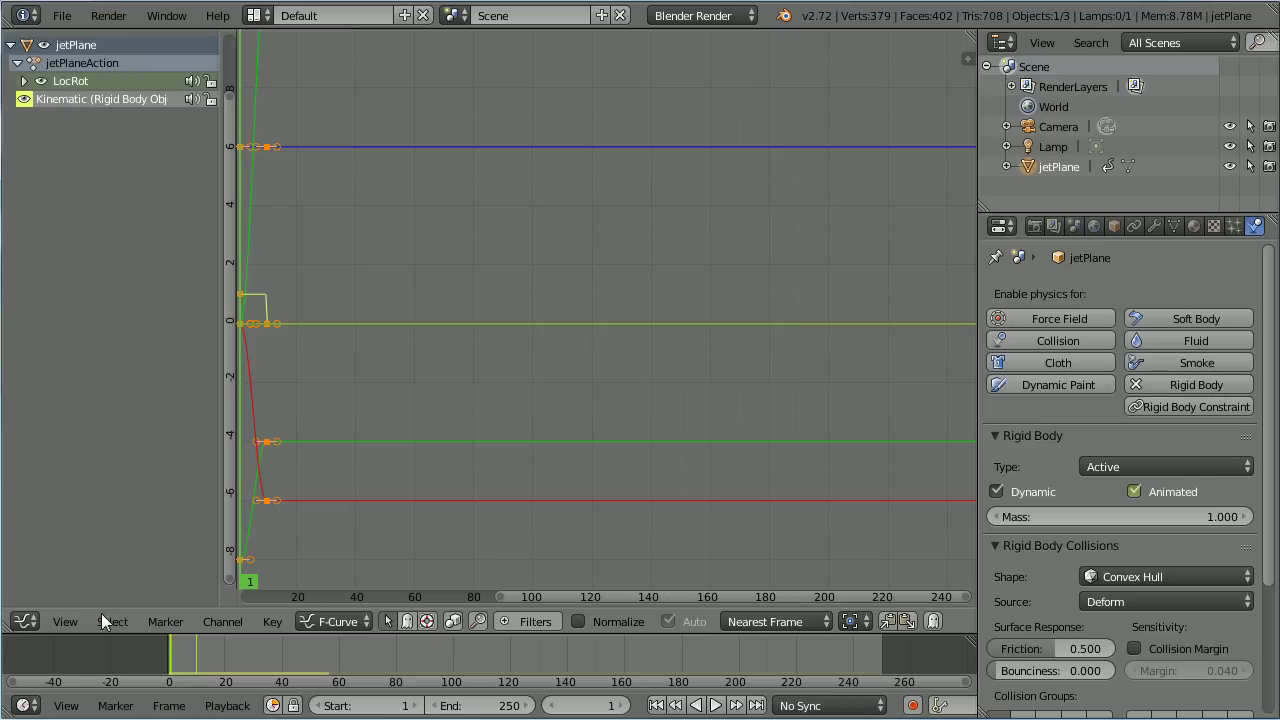
{"action": "left_click", "coordinate": [277, 622]}
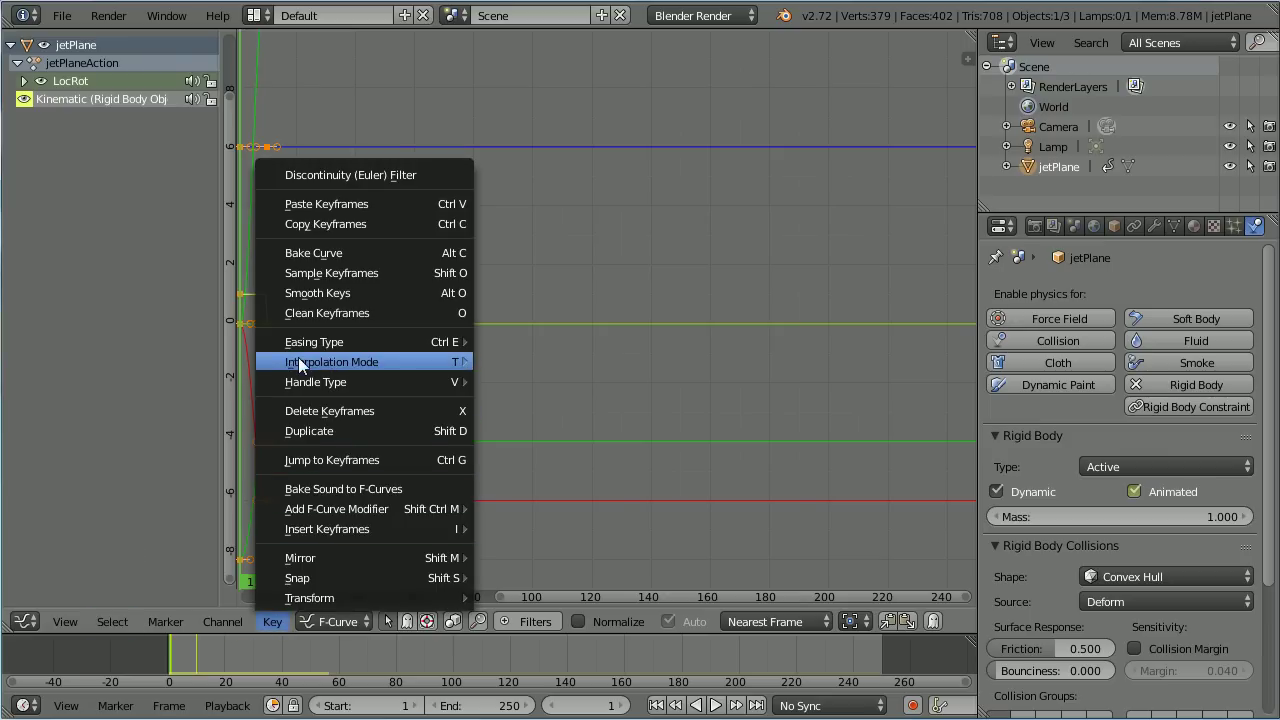
{"action": "mouse_move", "coordinate": [302, 362]}
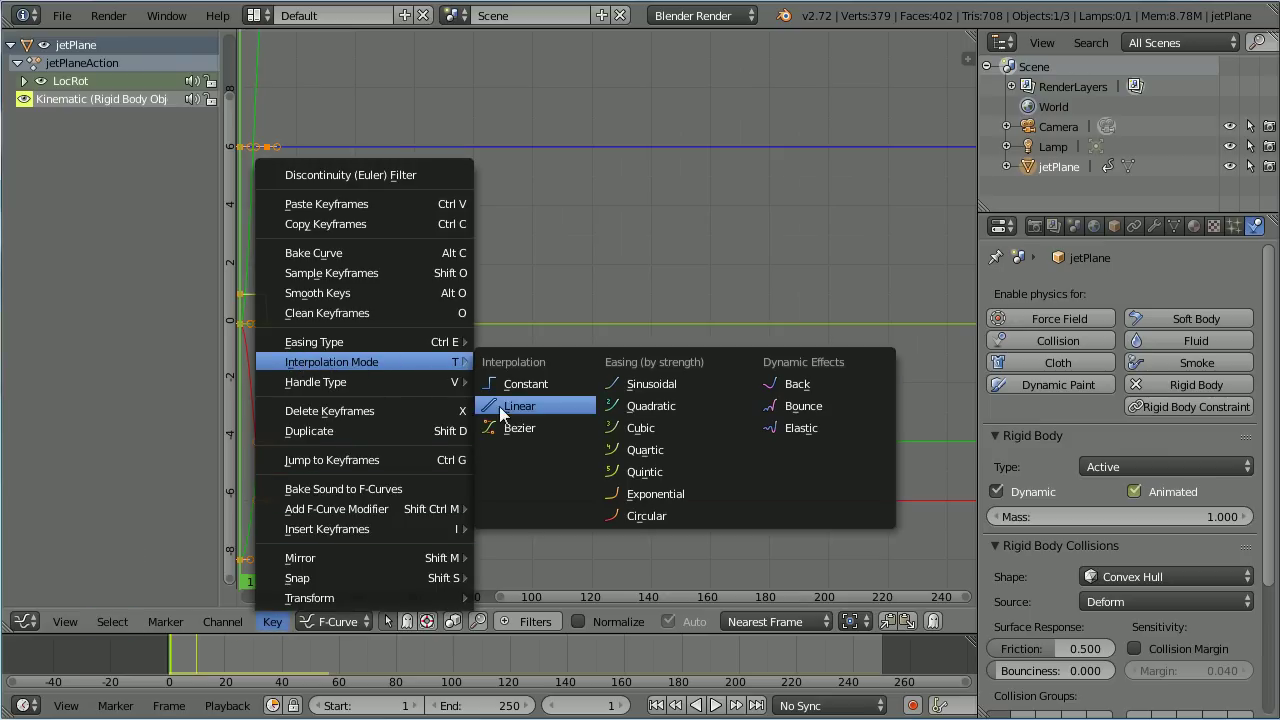
{"action": "left_click", "coordinate": [557, 406]}
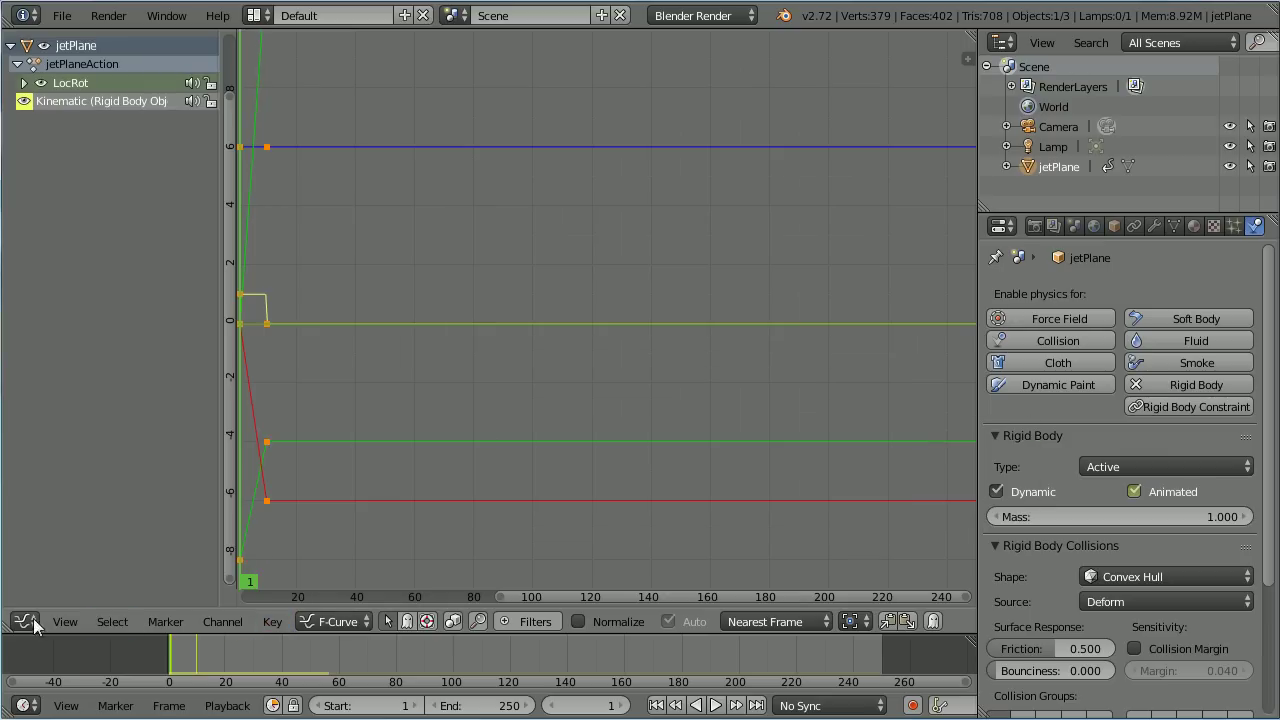
{"action": "left_click", "coordinate": [25, 621]}
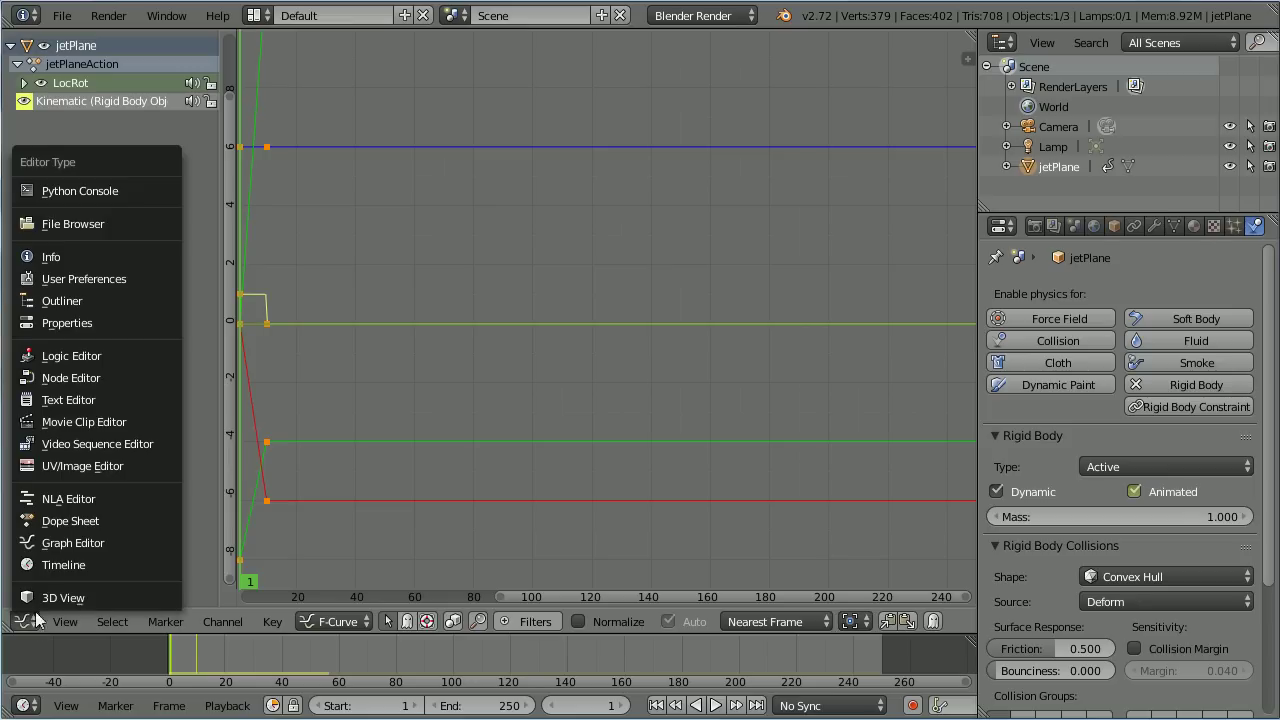
{"action": "left_click", "coordinate": [84, 596]}
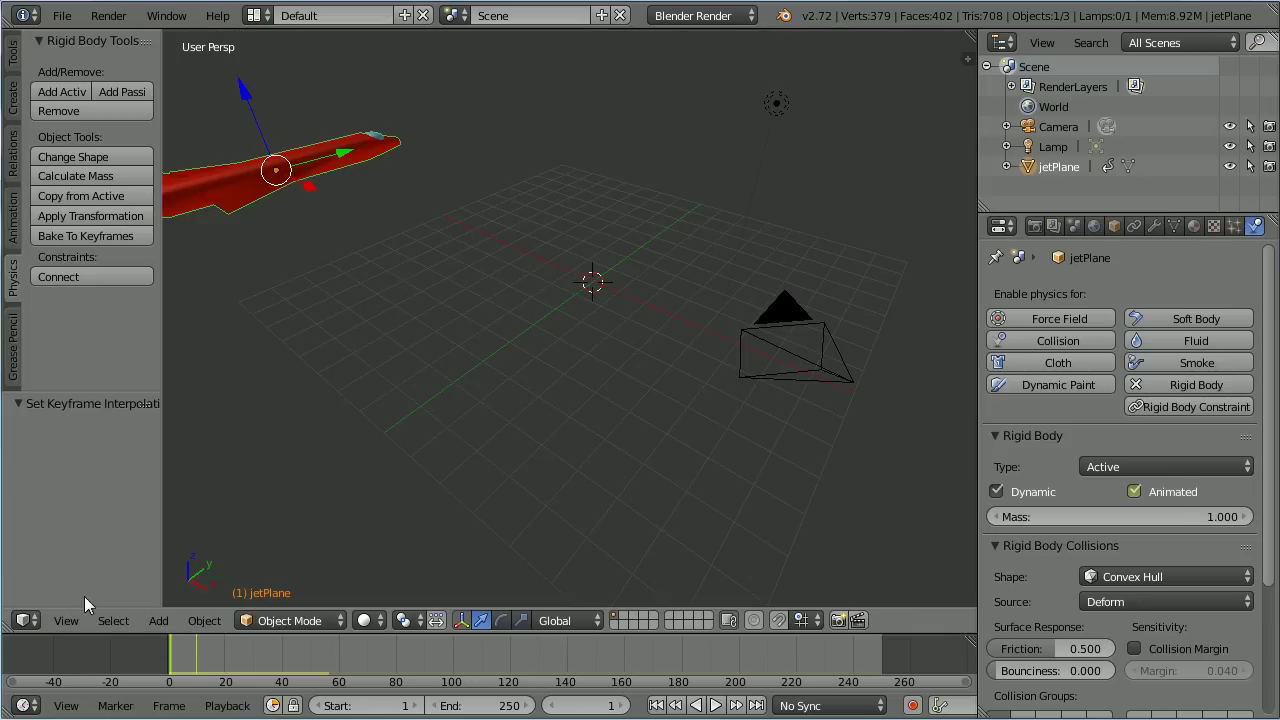
Step: Play the jet's linear fall and pause the playback at frame 33
{"action": "left_click", "coordinate": [715, 705]}
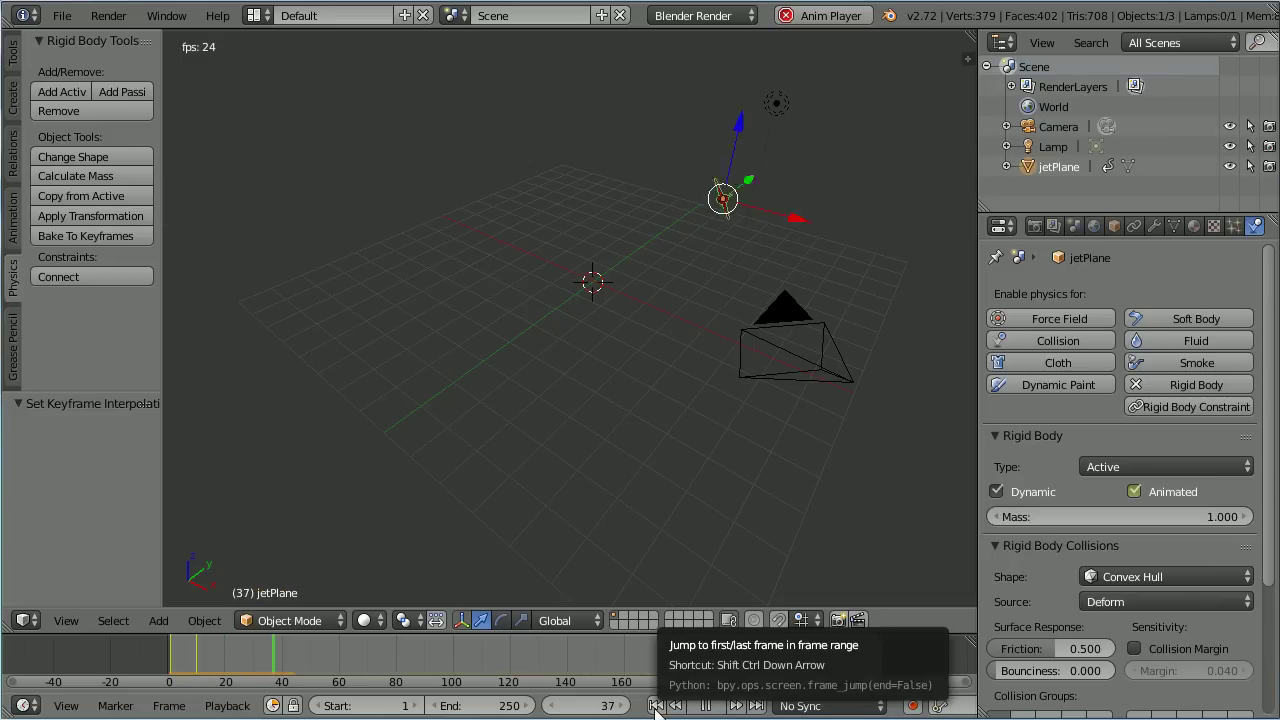
{"action": "left_click", "coordinate": [704, 706]}
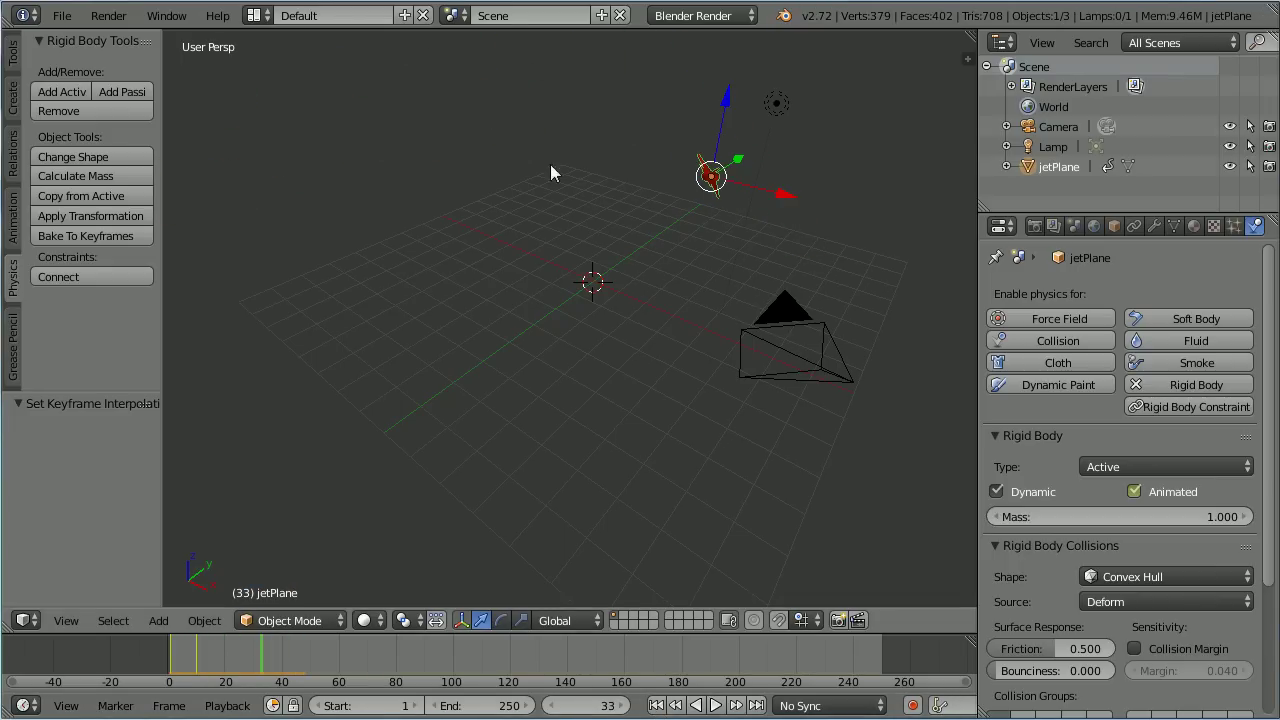
{"action": "left_click", "coordinate": [159, 620]}
Step: Add a Plane mesh at the scene origin and begin scaling it by 1000
{"action": "mouse_move", "coordinate": [167, 605]}
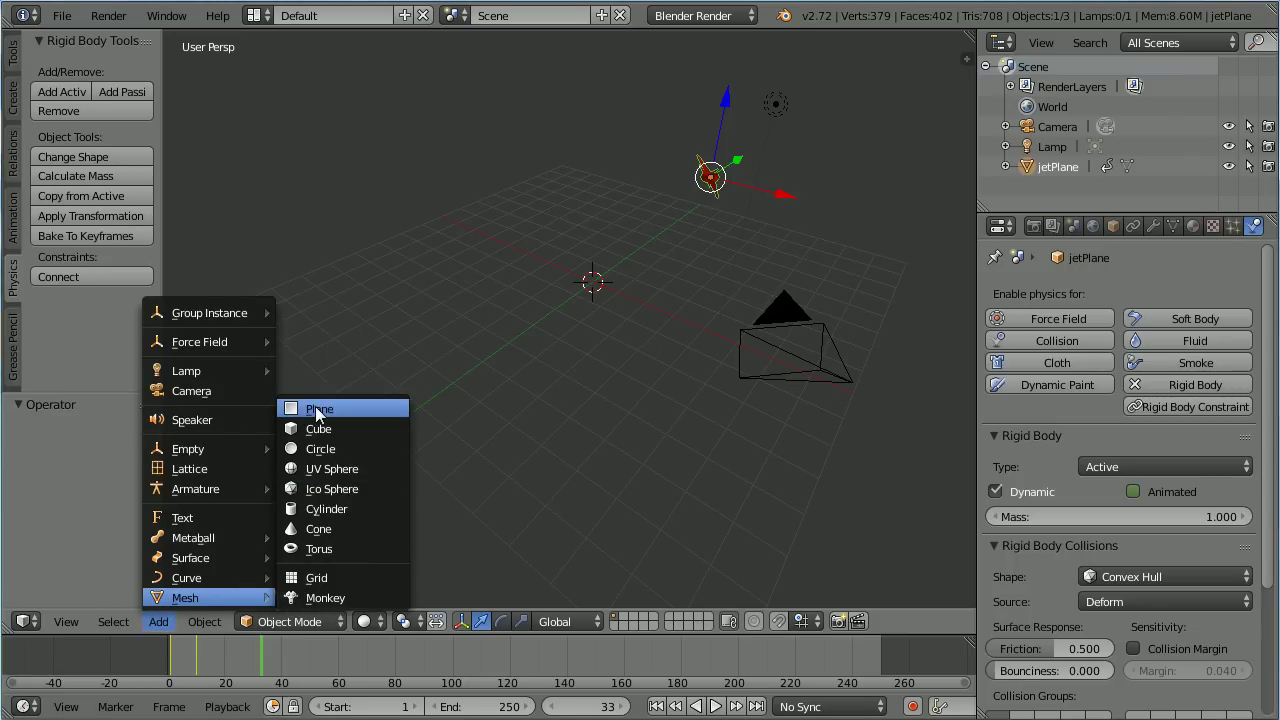
{"action": "left_click", "coordinate": [373, 410]}
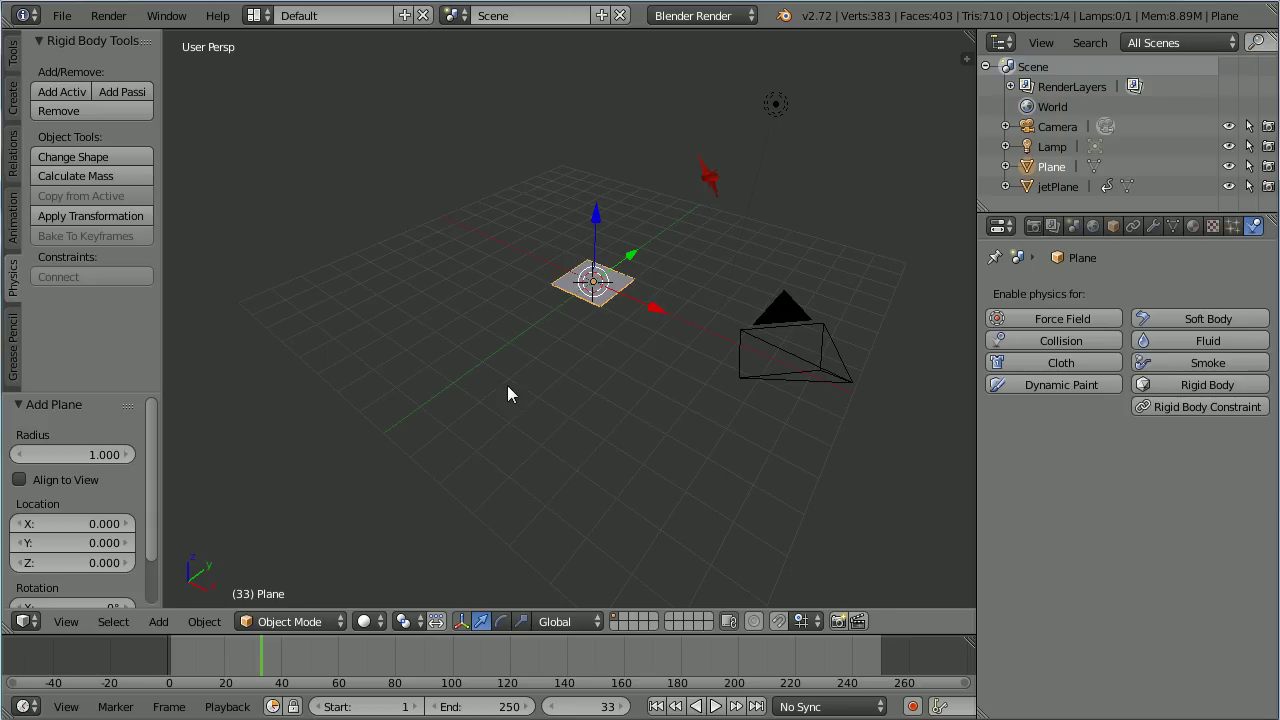
{"action": "type", "text": "s1000"}
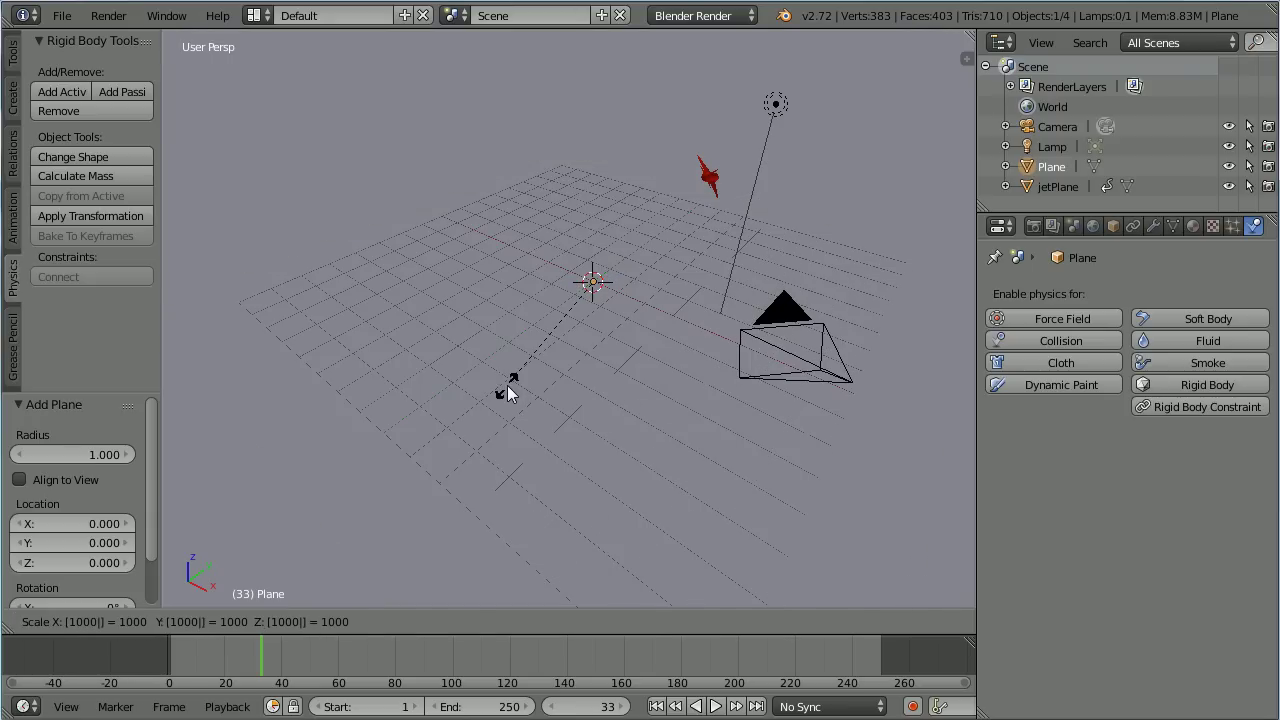
Step: Confirm the 1000x plane scale, make it a passive rigid body, and test-play from frame 1
{"action": "key", "text": "Return"}
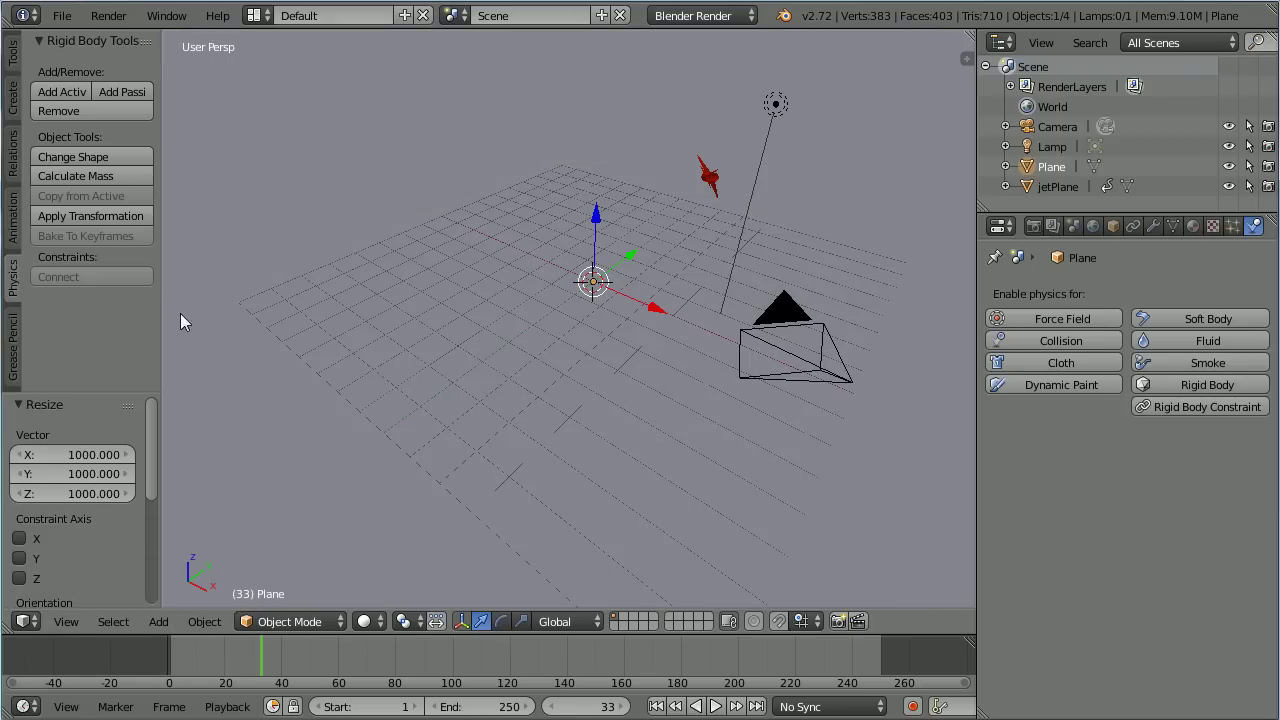
{"action": "left_click", "coordinate": [120, 93]}
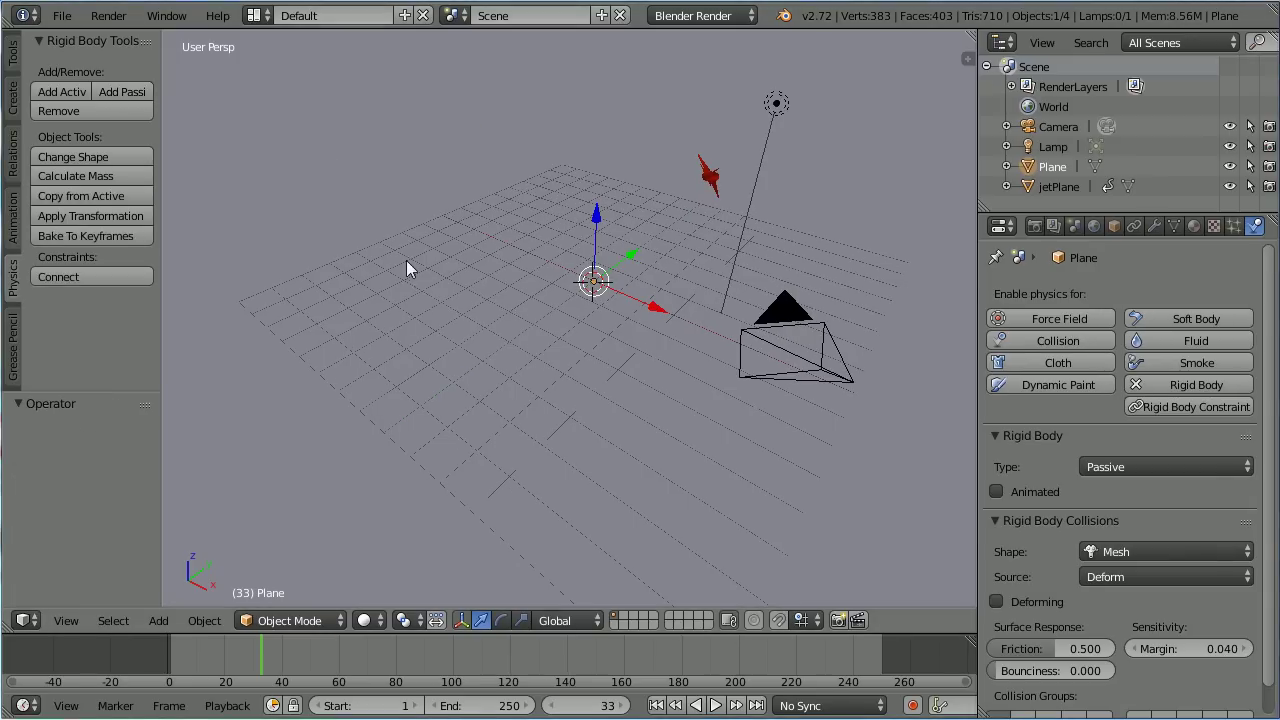
{"action": "left_click", "coordinate": [656, 705]}
{"action": "left_click", "coordinate": [714, 705]}
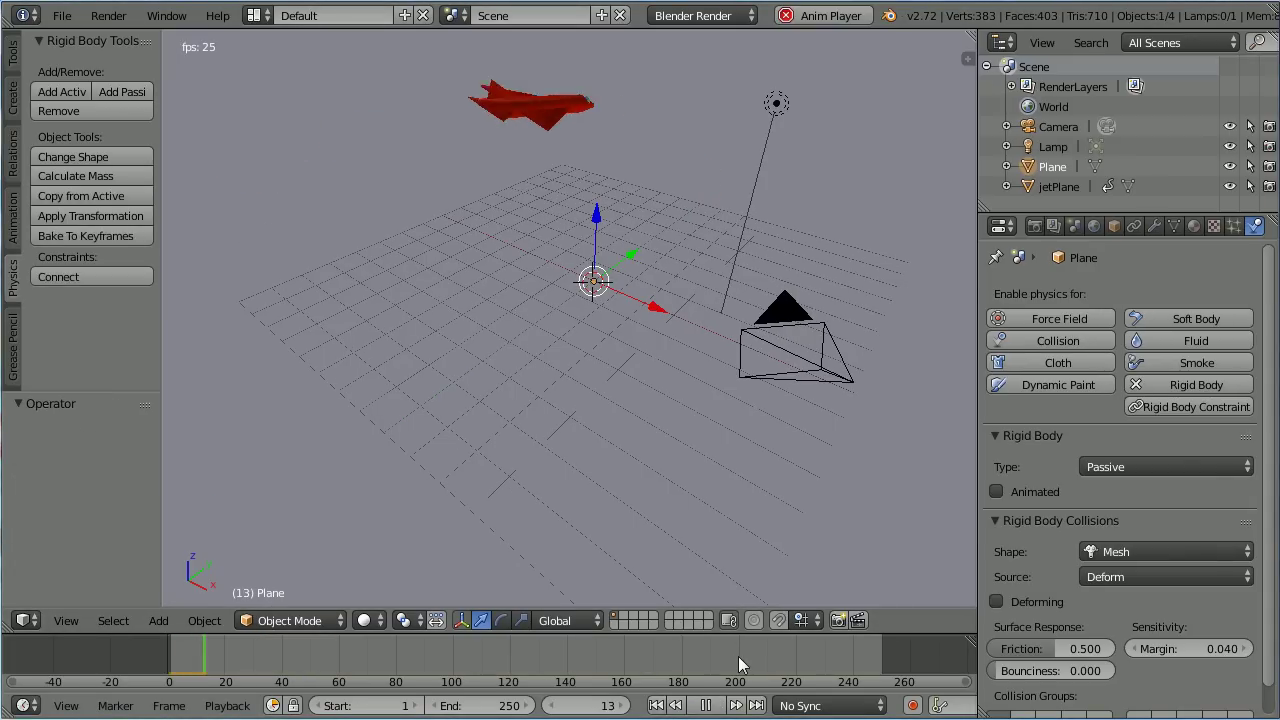
{"action": "left_click", "coordinate": [705, 705]}
{"action": "left_click", "coordinate": [656, 705]}
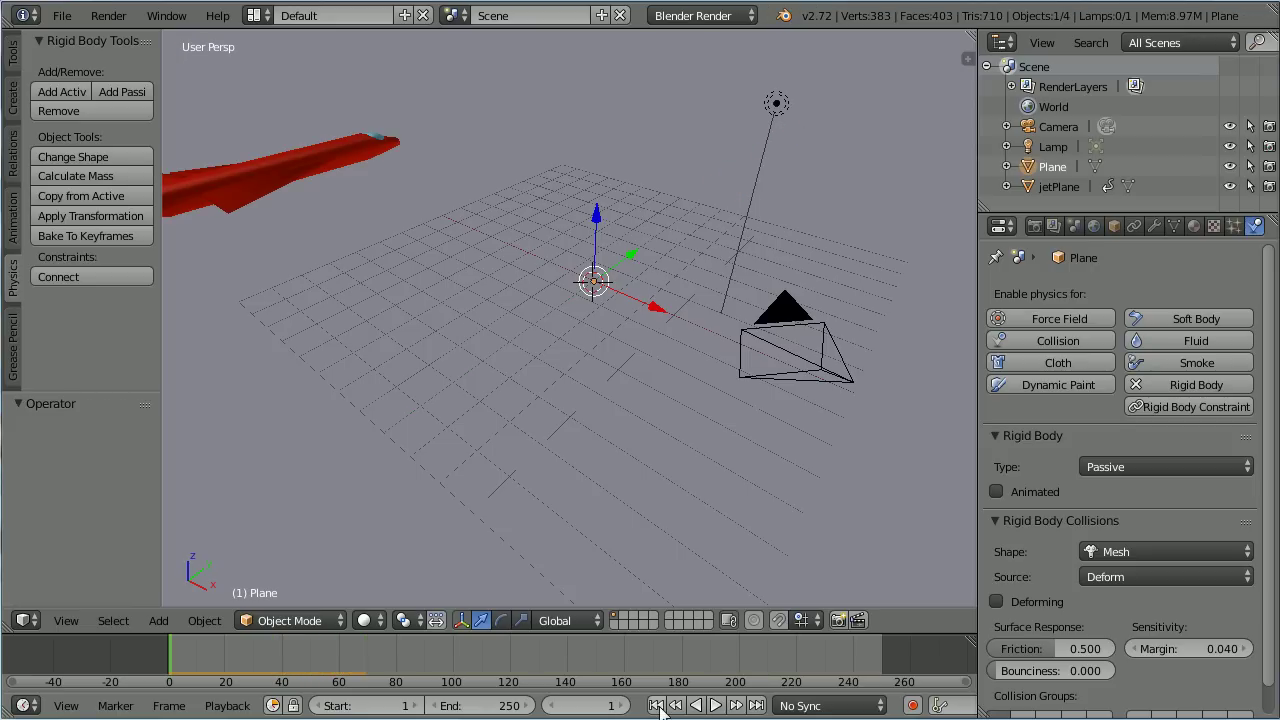
Step: Add a particle system to the jet with 100 particles and emission starting at frame 35
{"action": "right_click", "coordinate": [319, 163]}
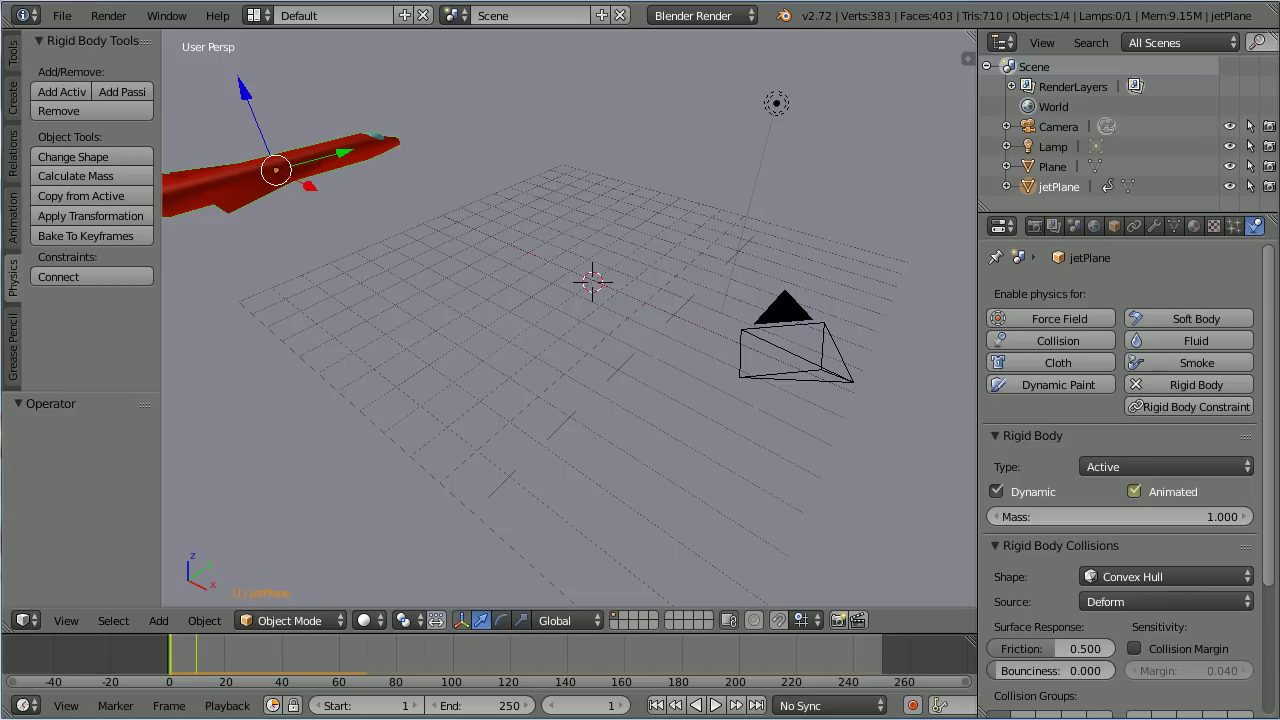
{"action": "left_click", "coordinate": [1236, 228]}
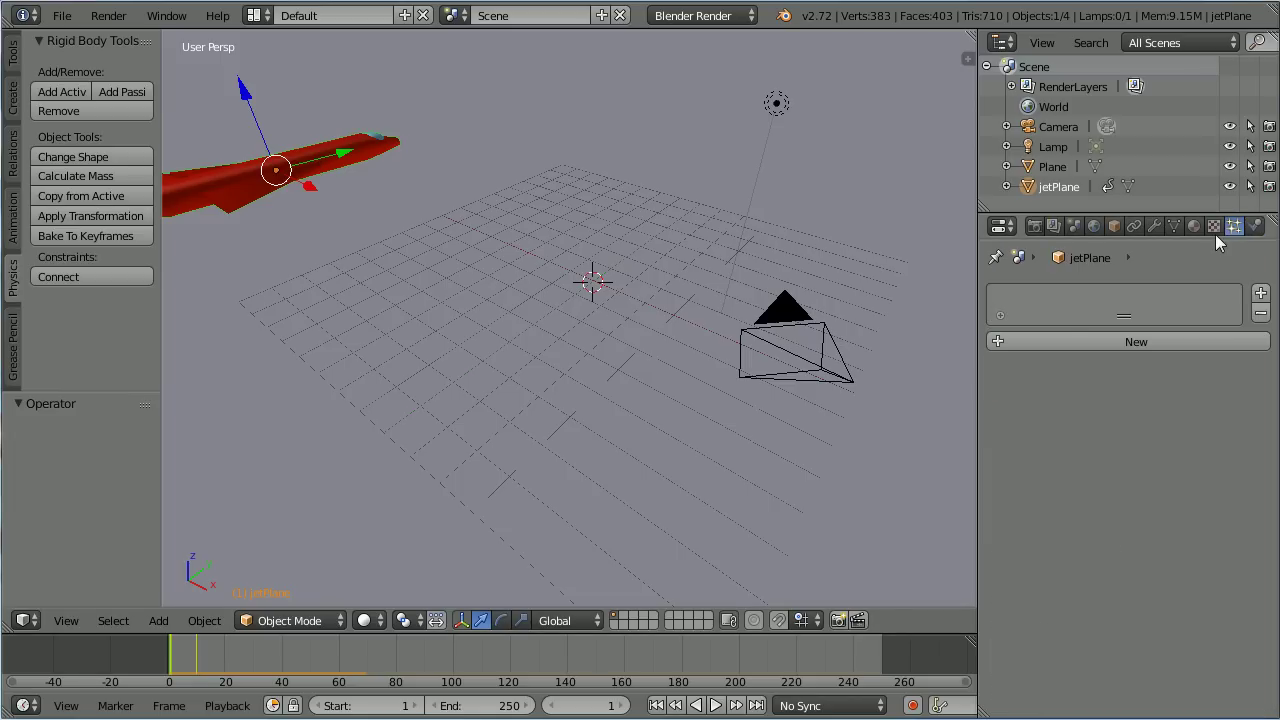
{"action": "left_click", "coordinate": [1068, 341]}
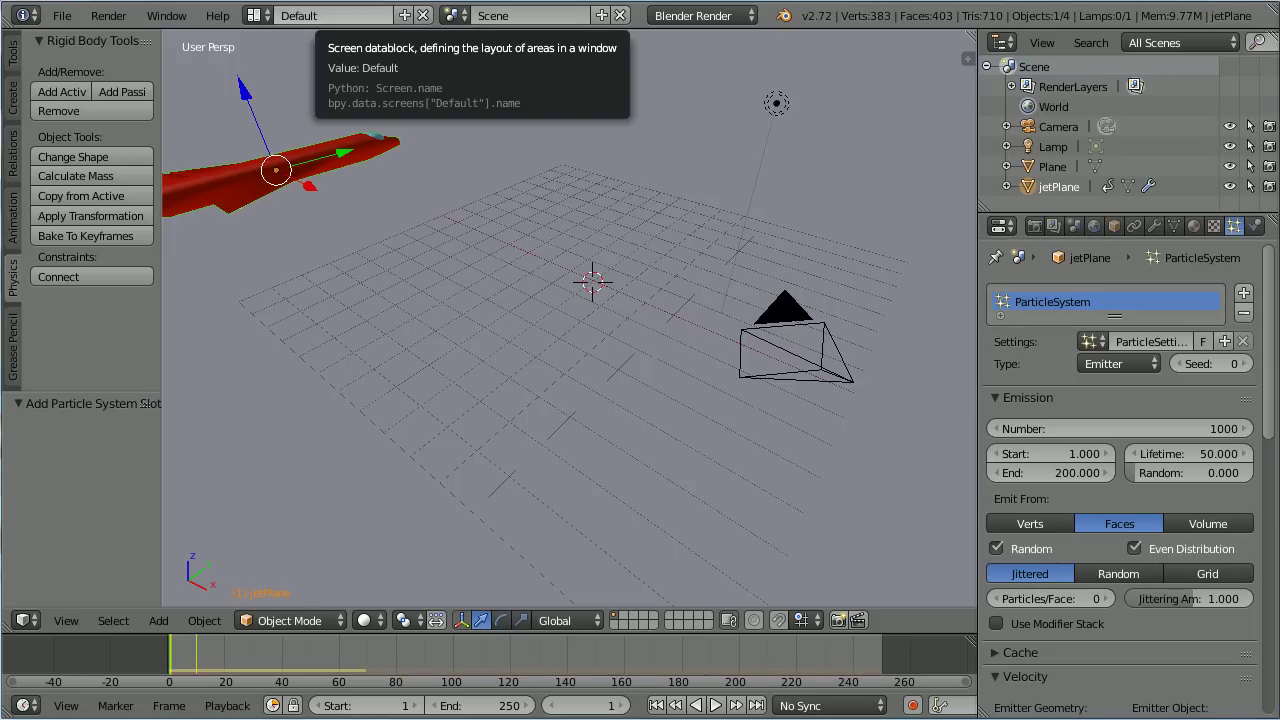
{"action": "left_click", "coordinate": [1037, 429]}
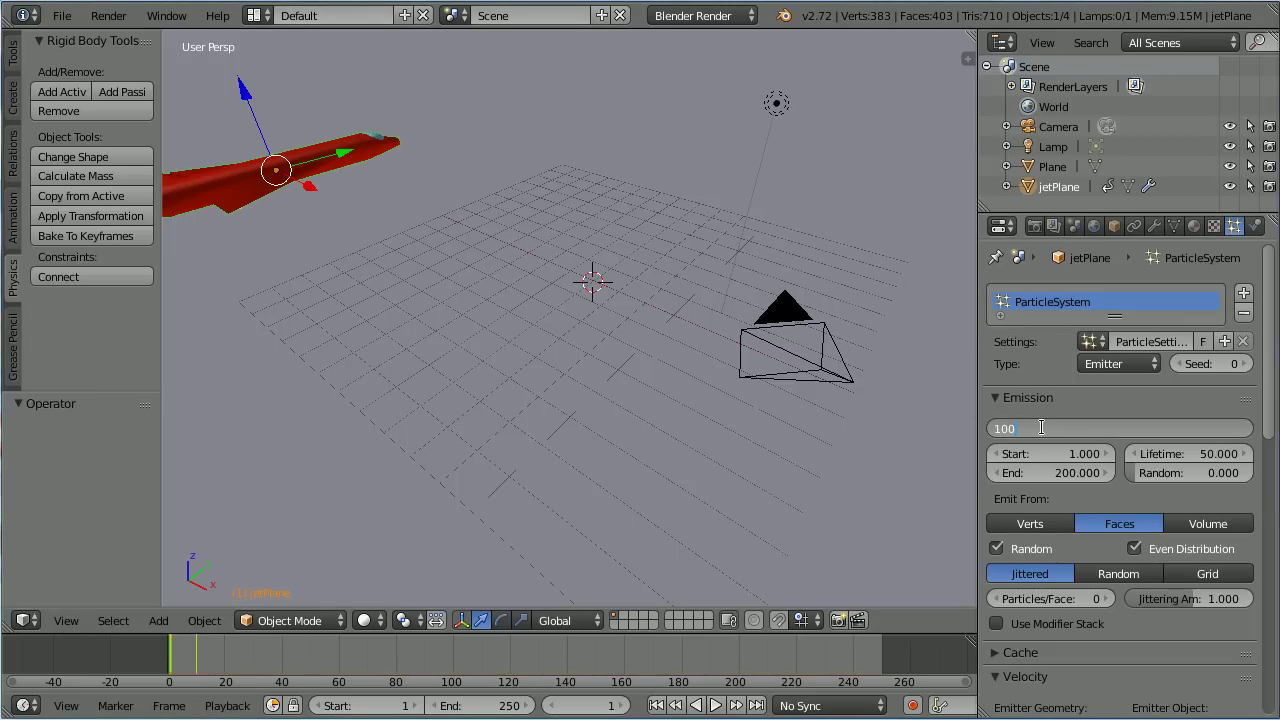
{"action": "key", "text": "Return"}
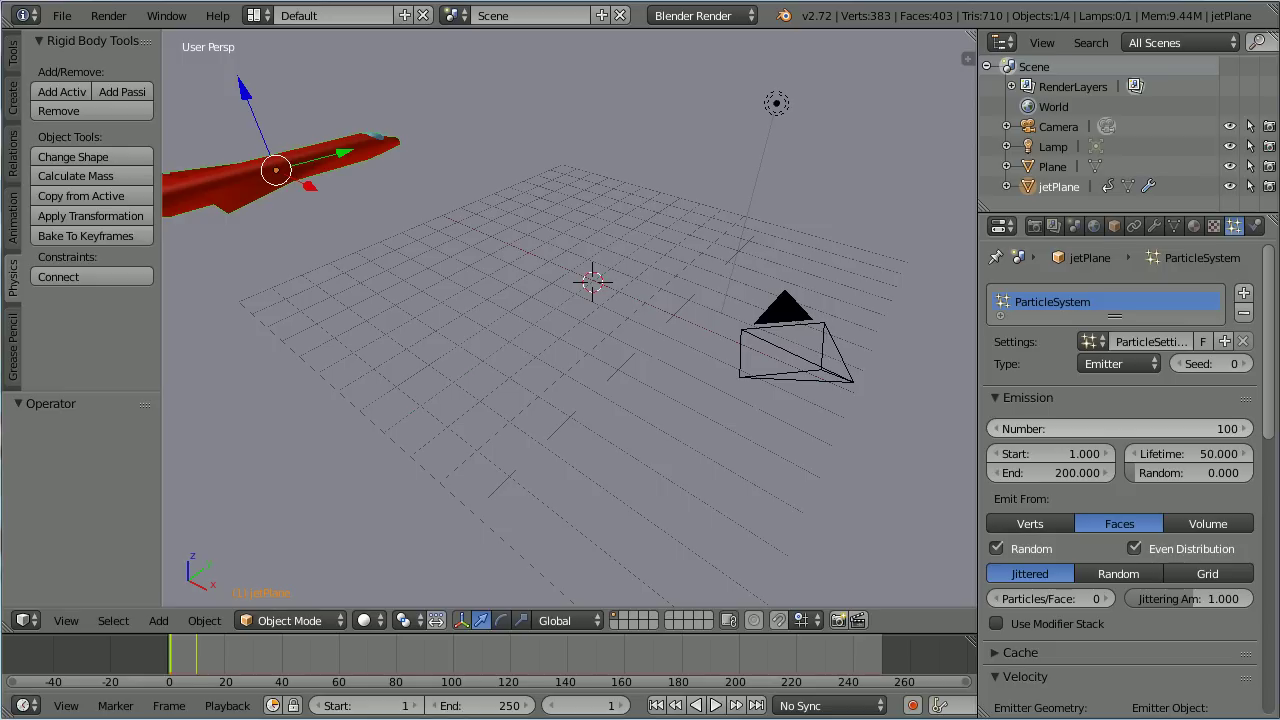
{"action": "left_click", "coordinate": [1043, 453]}
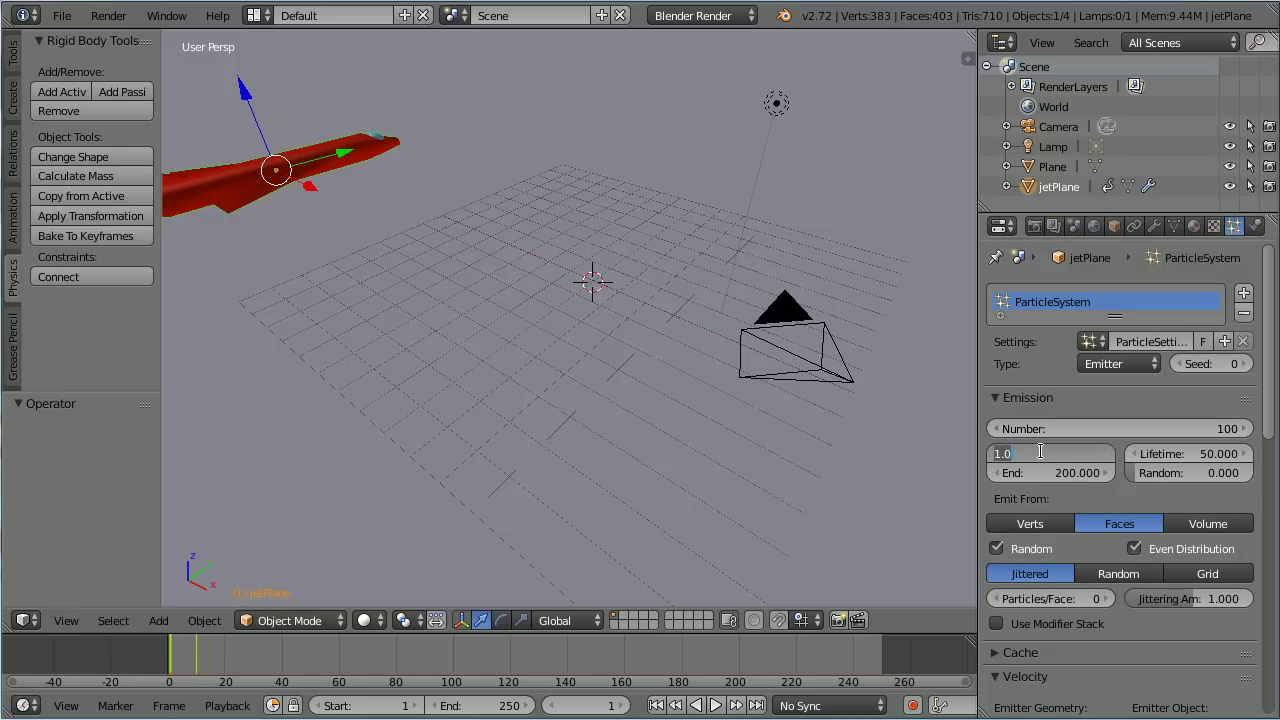
{"action": "type", "text": "35"}
{"action": "key", "text": "Return"}
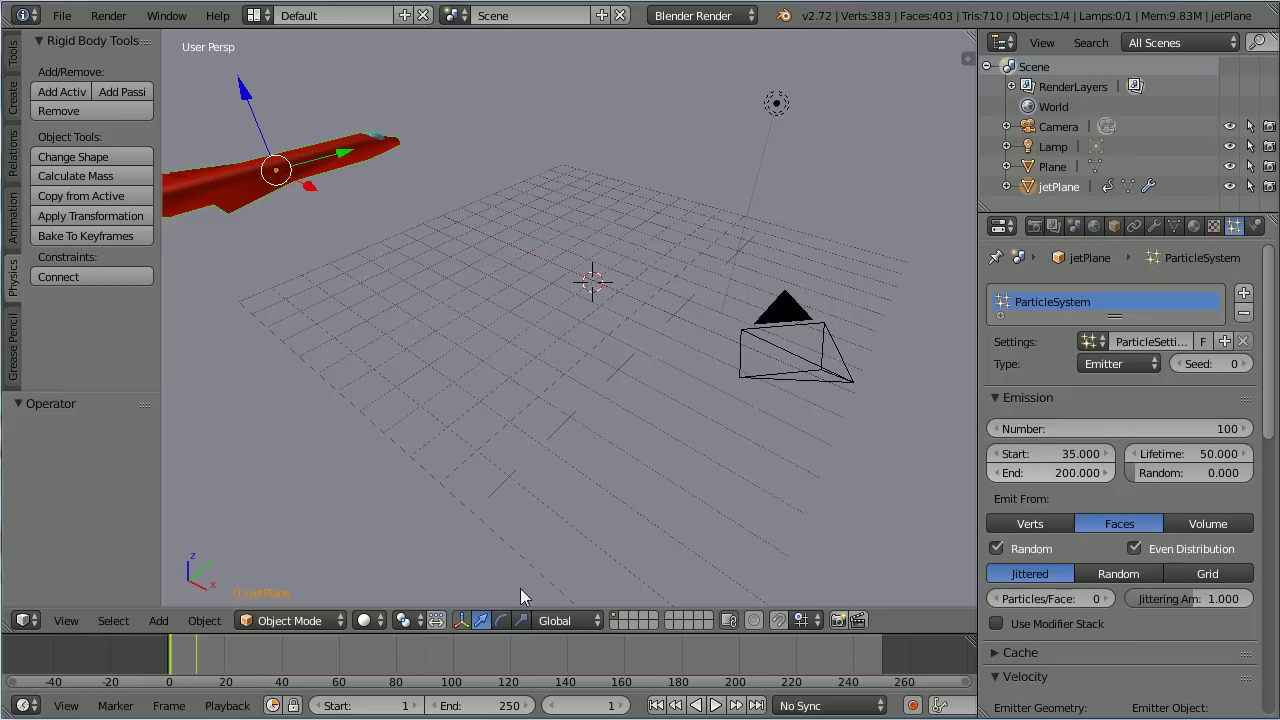
Step: Set the scene's end frame to 150
{"action": "left_click", "coordinate": [463, 706]}
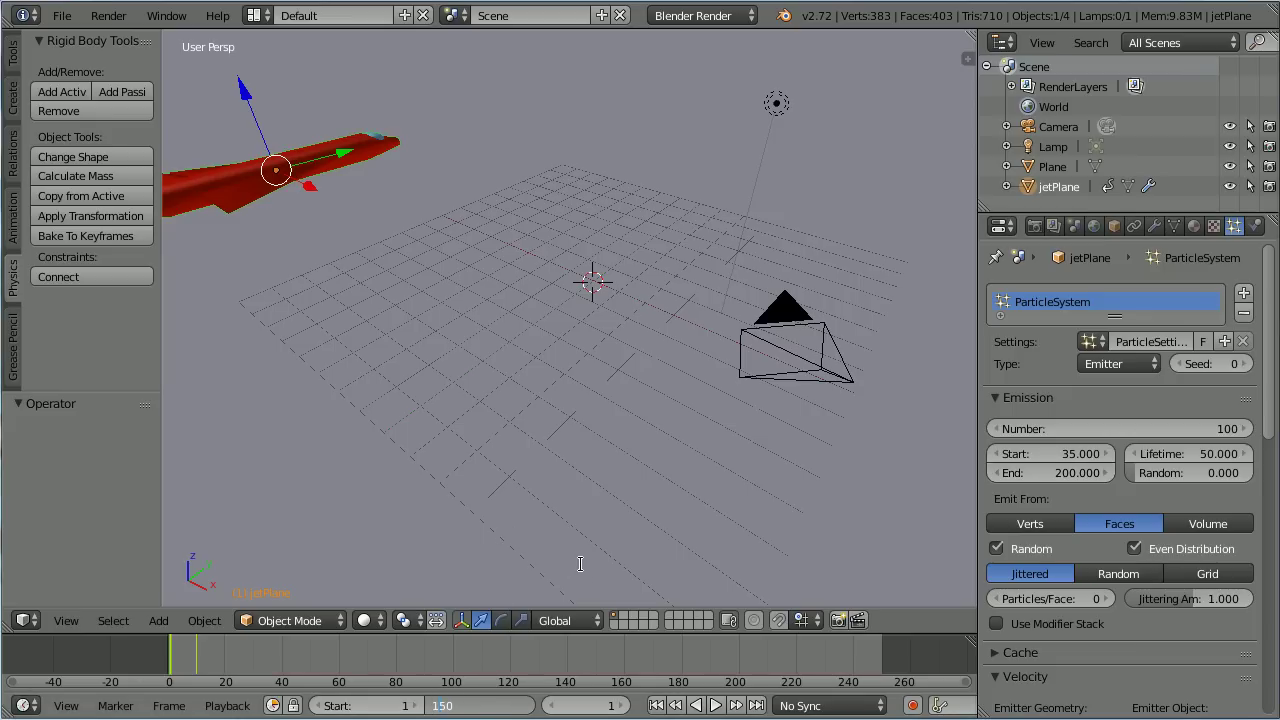
{"action": "type", "text": "150"}
{"action": "key", "text": "Return"}
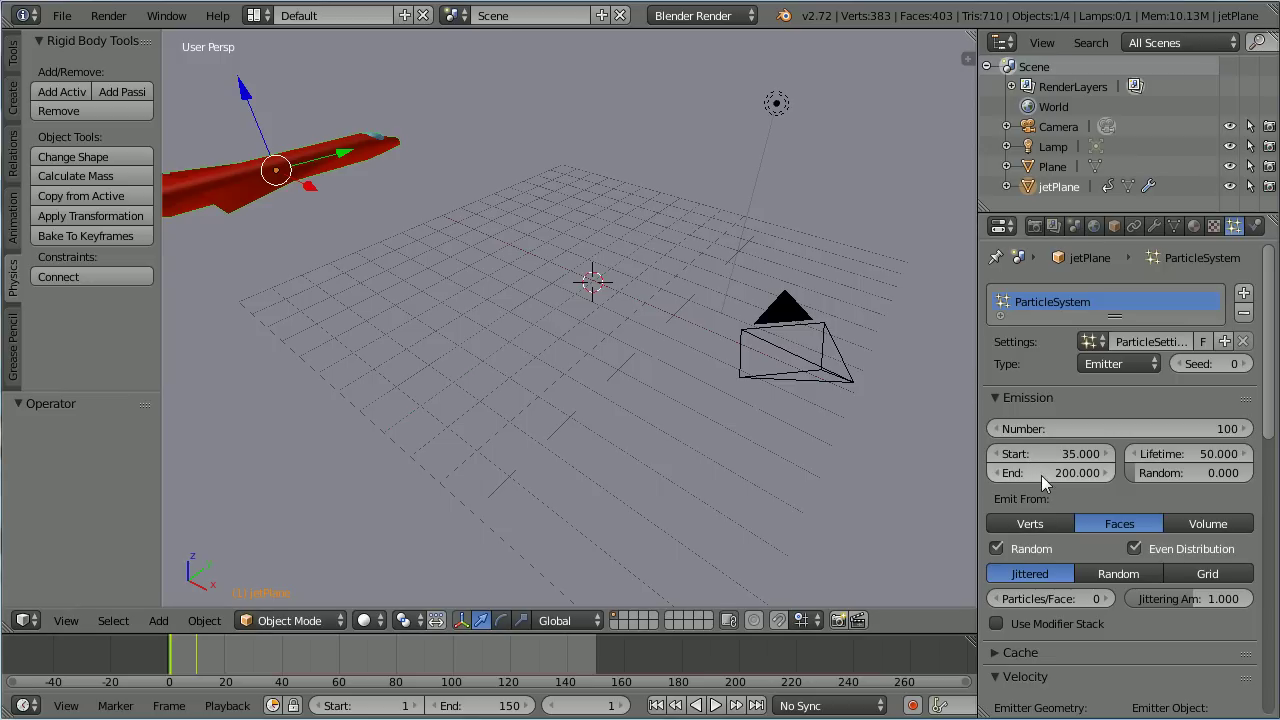
Step: Add an Explode modifier with Cut Edges to the jet and play a preview of the breakup
{"action": "left_click", "coordinate": [1156, 227]}
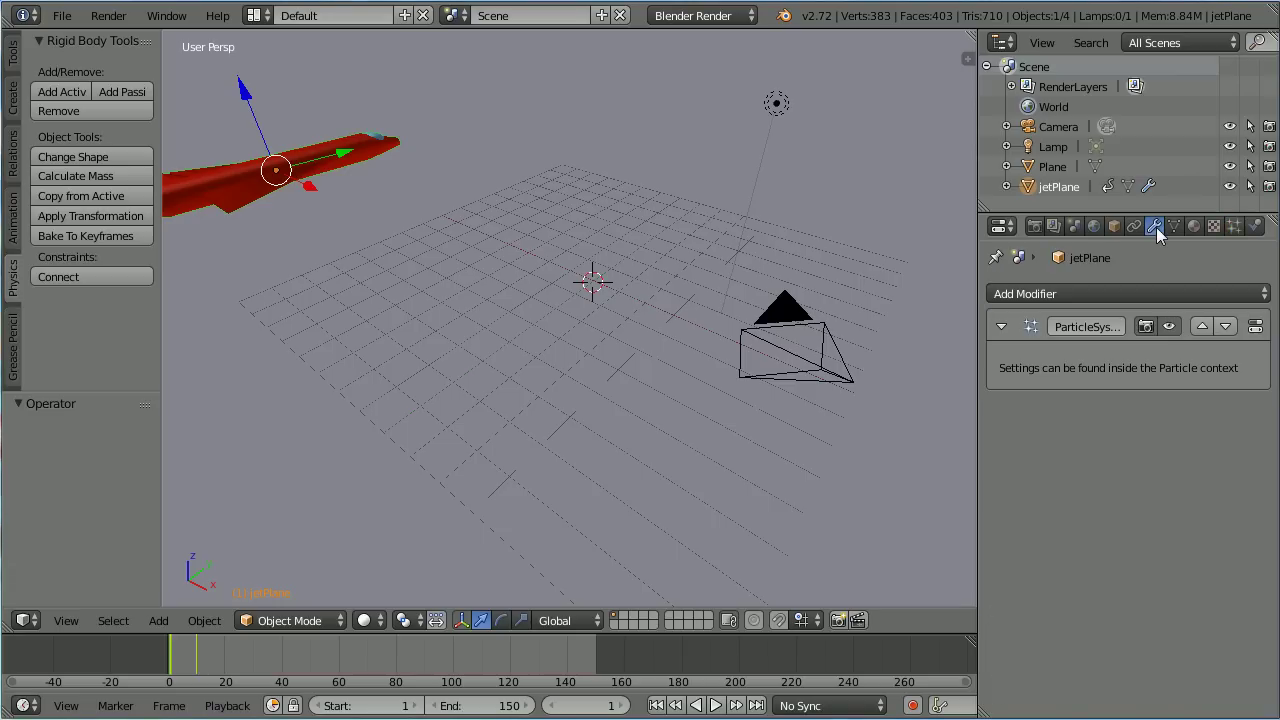
{"action": "left_click", "coordinate": [1133, 291]}
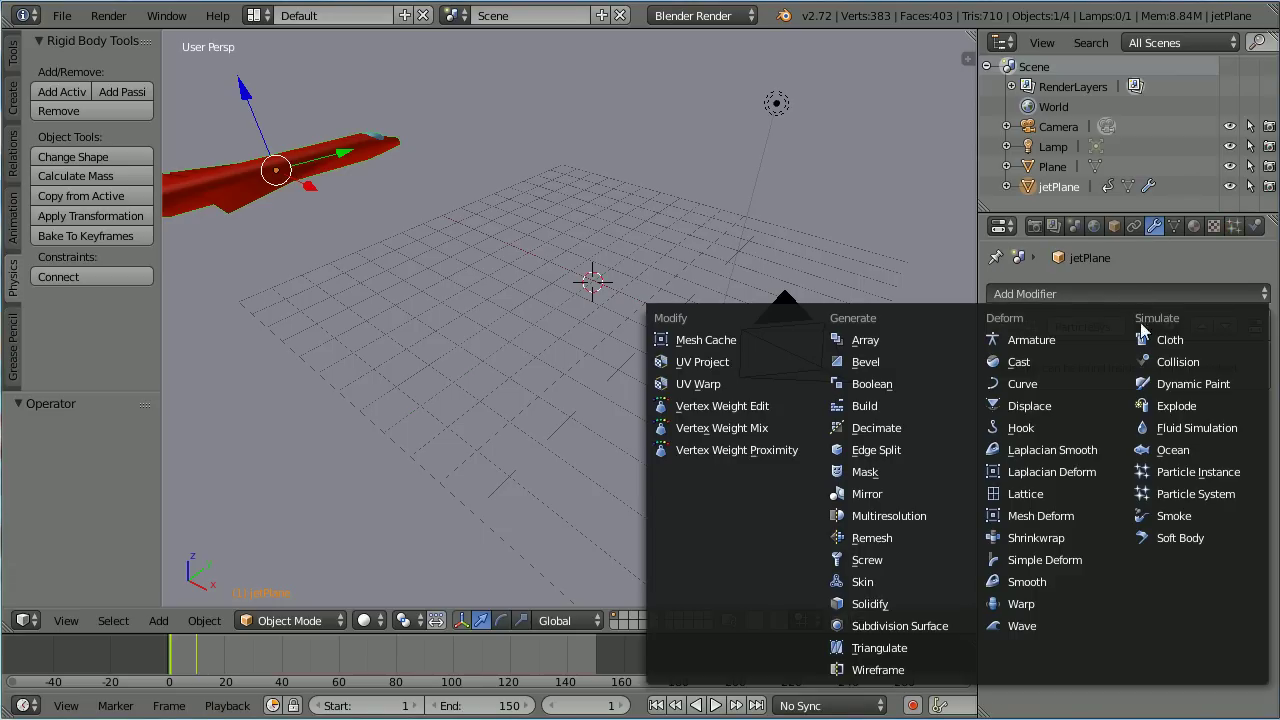
{"action": "left_click", "coordinate": [1238, 412]}
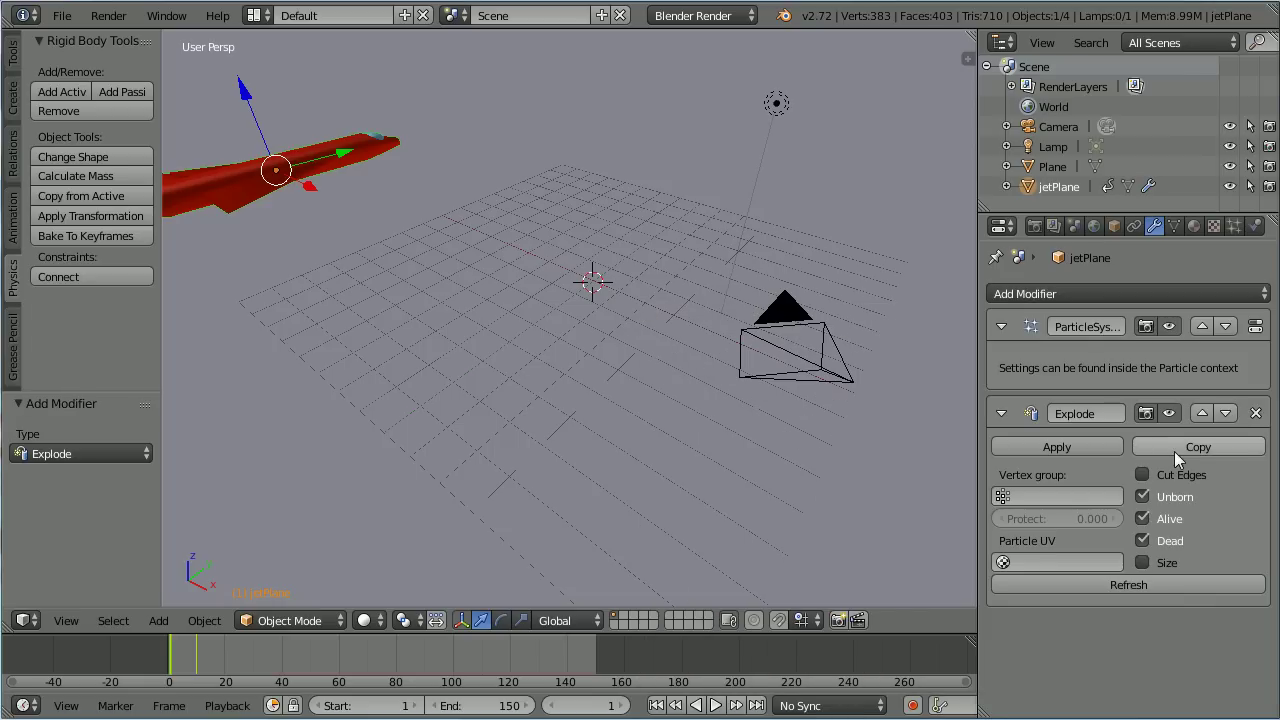
{"action": "left_click", "coordinate": [1142, 476]}
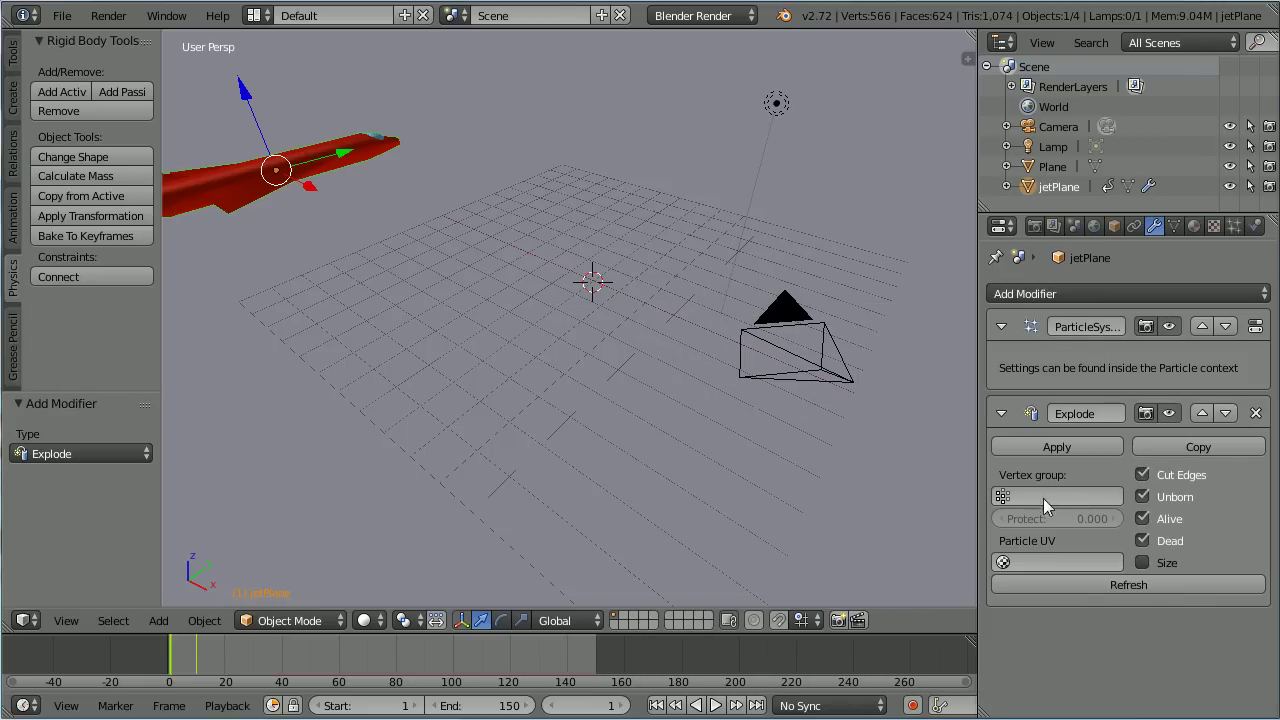
{"action": "left_click", "coordinate": [716, 705]}
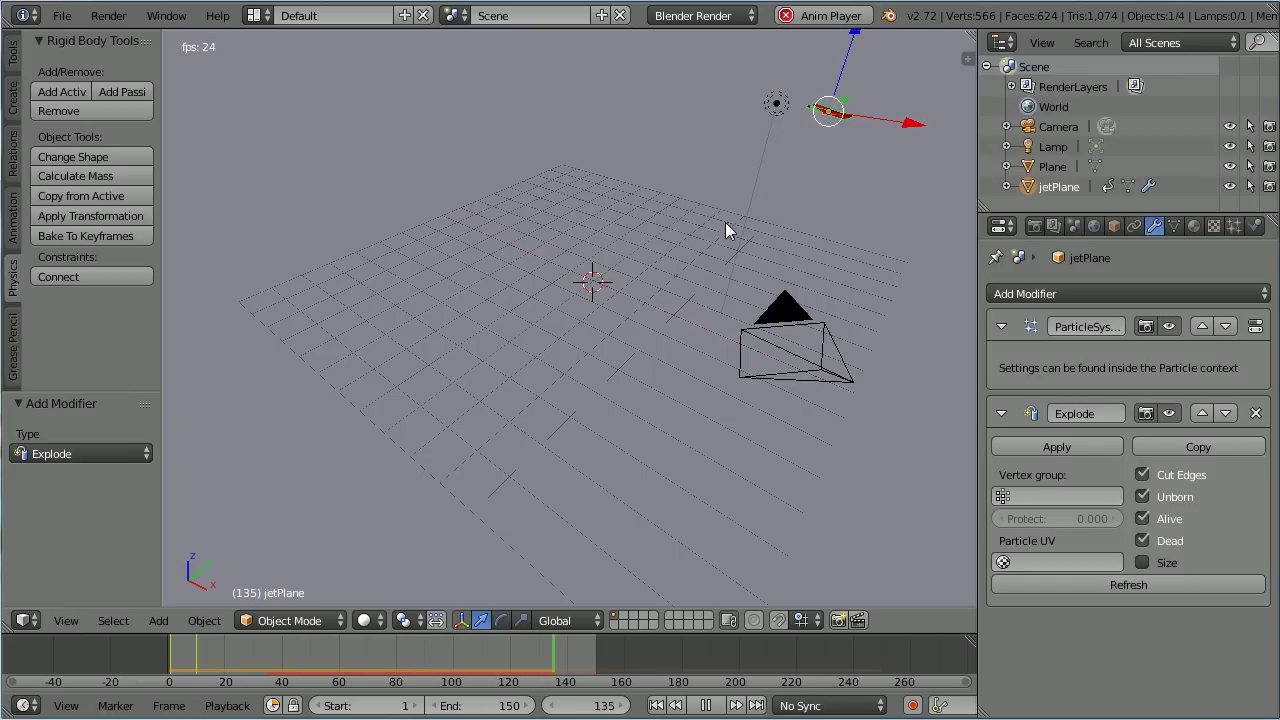
{"action": "left_click", "coordinate": [708, 705]}
Step: Select the ground Plane and give it Collision physics with Stickiness 10
{"action": "right_click", "coordinate": [378, 238]}
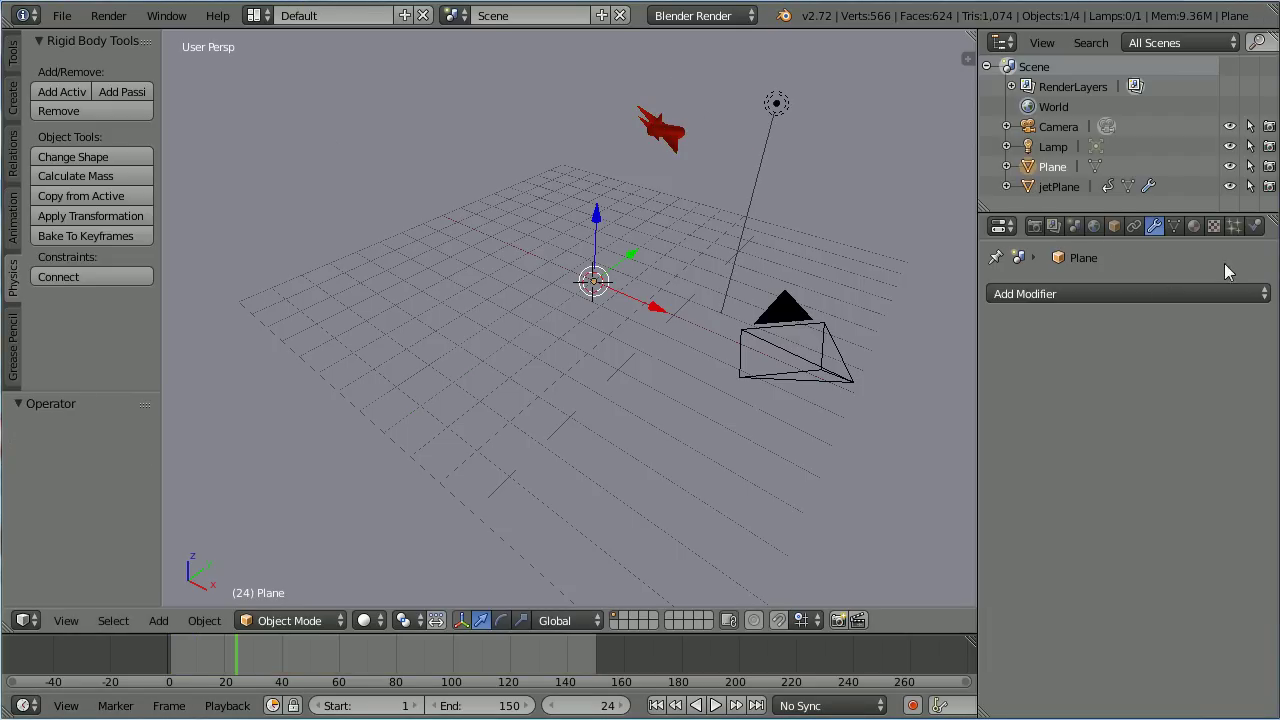
{"action": "left_click", "coordinate": [1257, 228]}
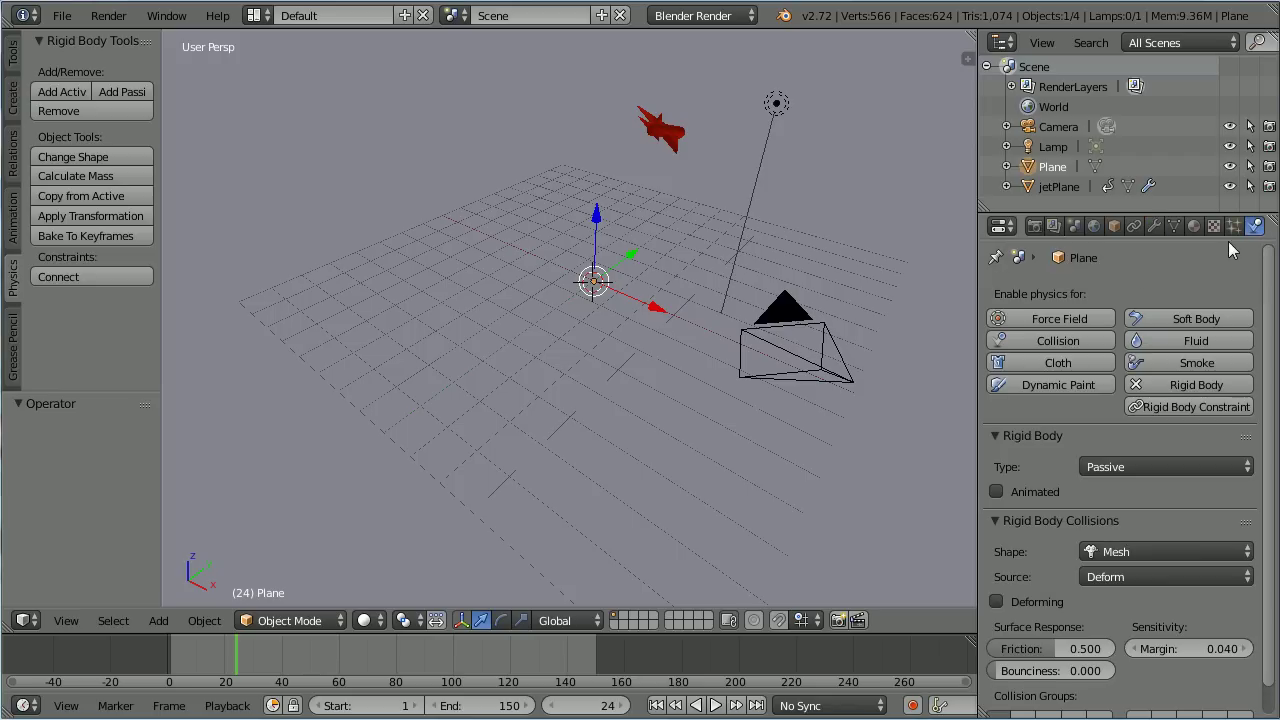
{"action": "left_click", "coordinate": [1055, 341]}
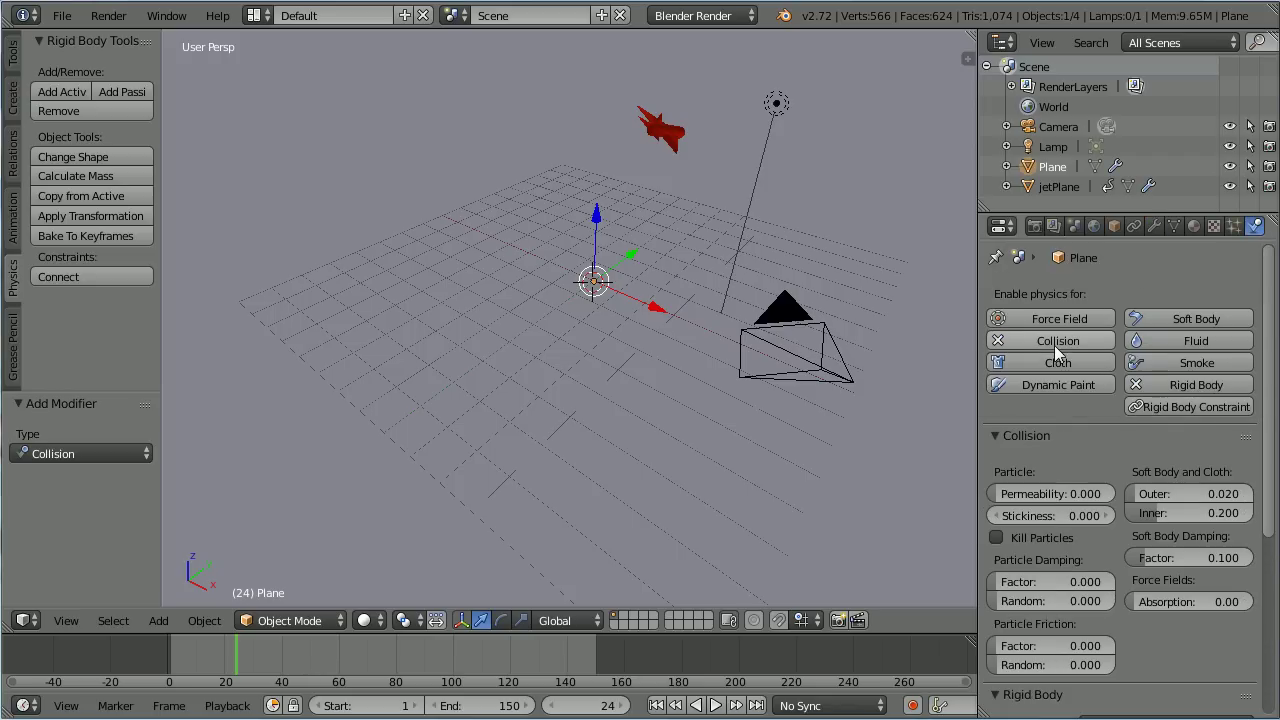
{"action": "left_click_drag", "start_coordinate": [997, 524], "coordinate": [1157, 530]}
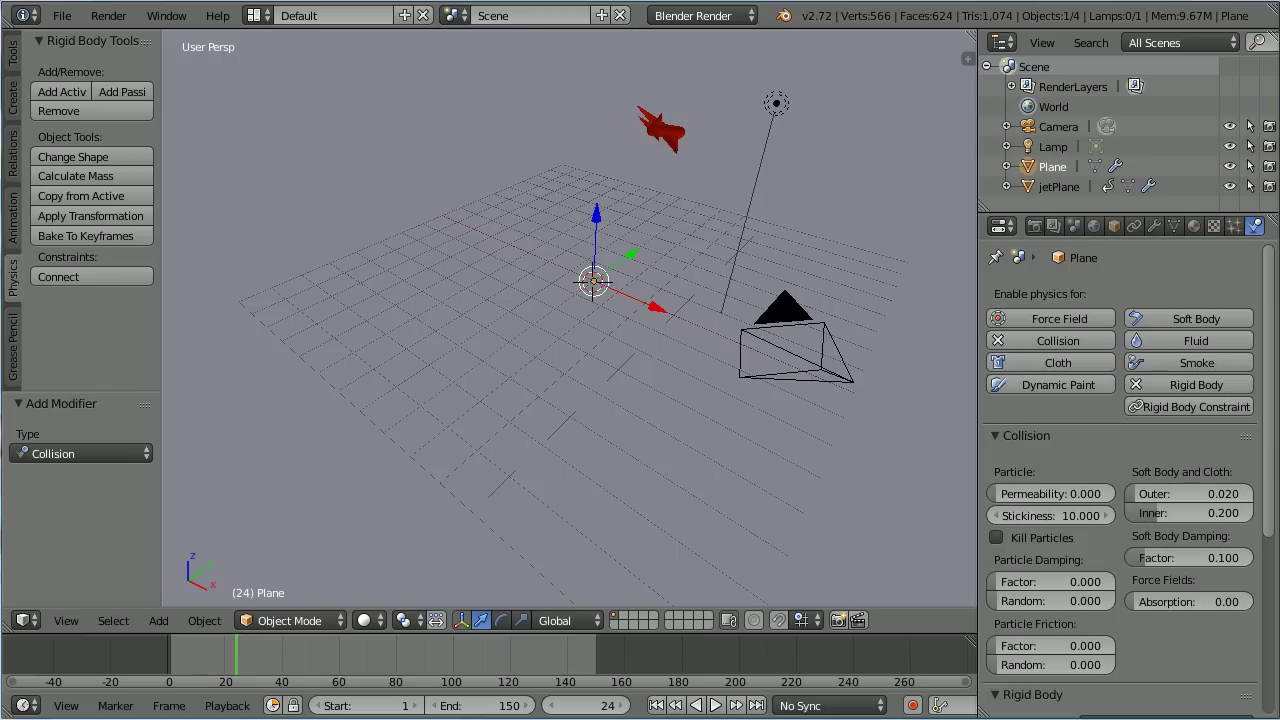
{"action": "left_click", "coordinate": [1192, 227]}
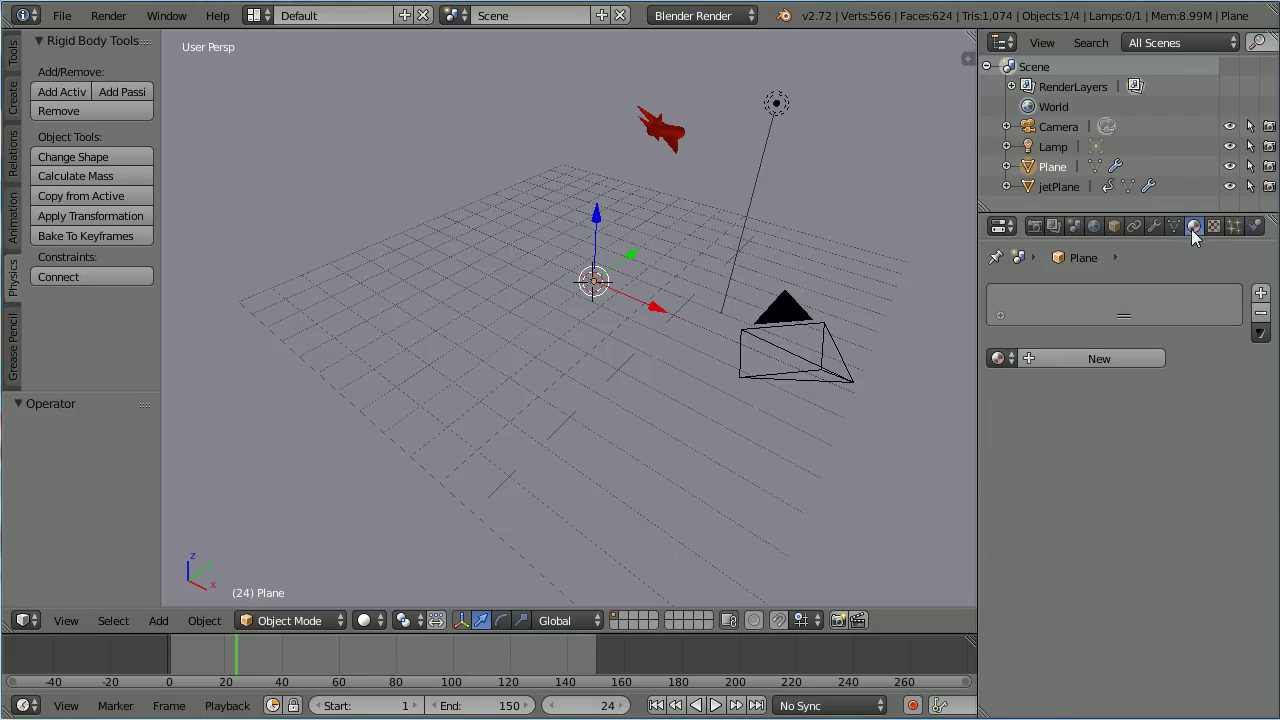
Step: Add a new Plane material and set its diffuse colour to R 0.7, G 0.5, B 0.1
{"action": "left_click", "coordinate": [1043, 358]}
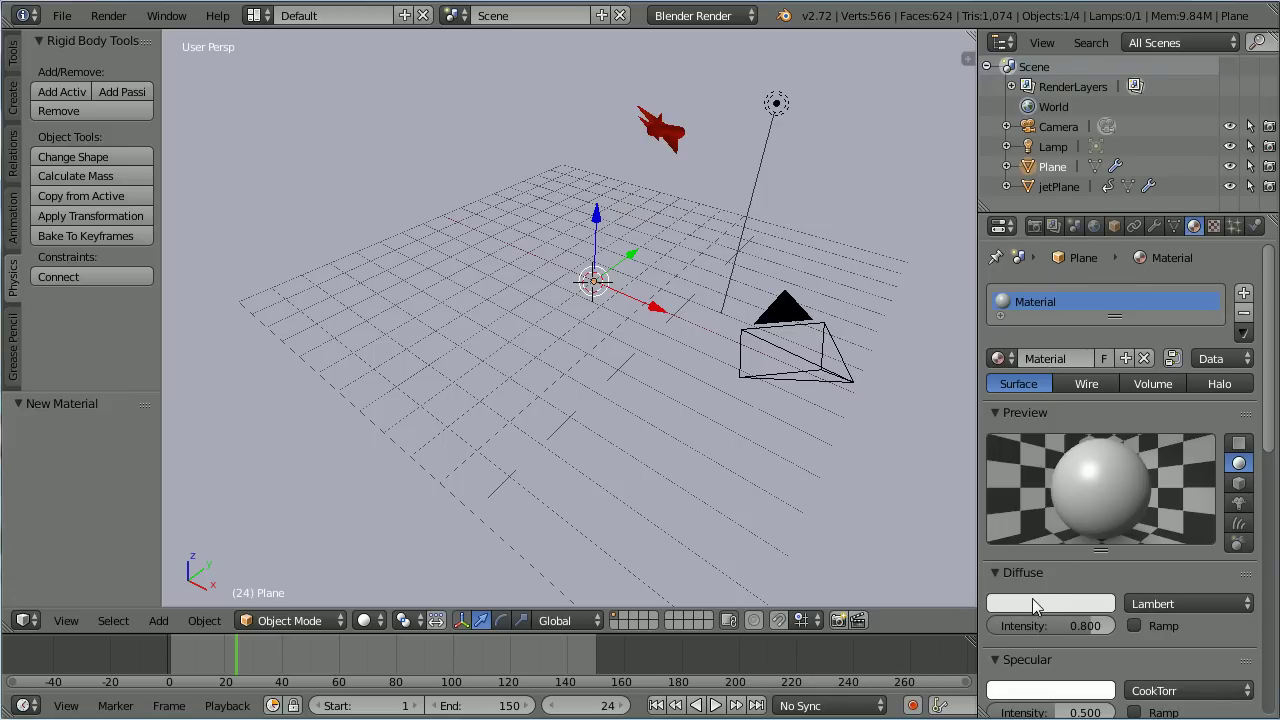
{"action": "left_click", "coordinate": [1065, 606]}
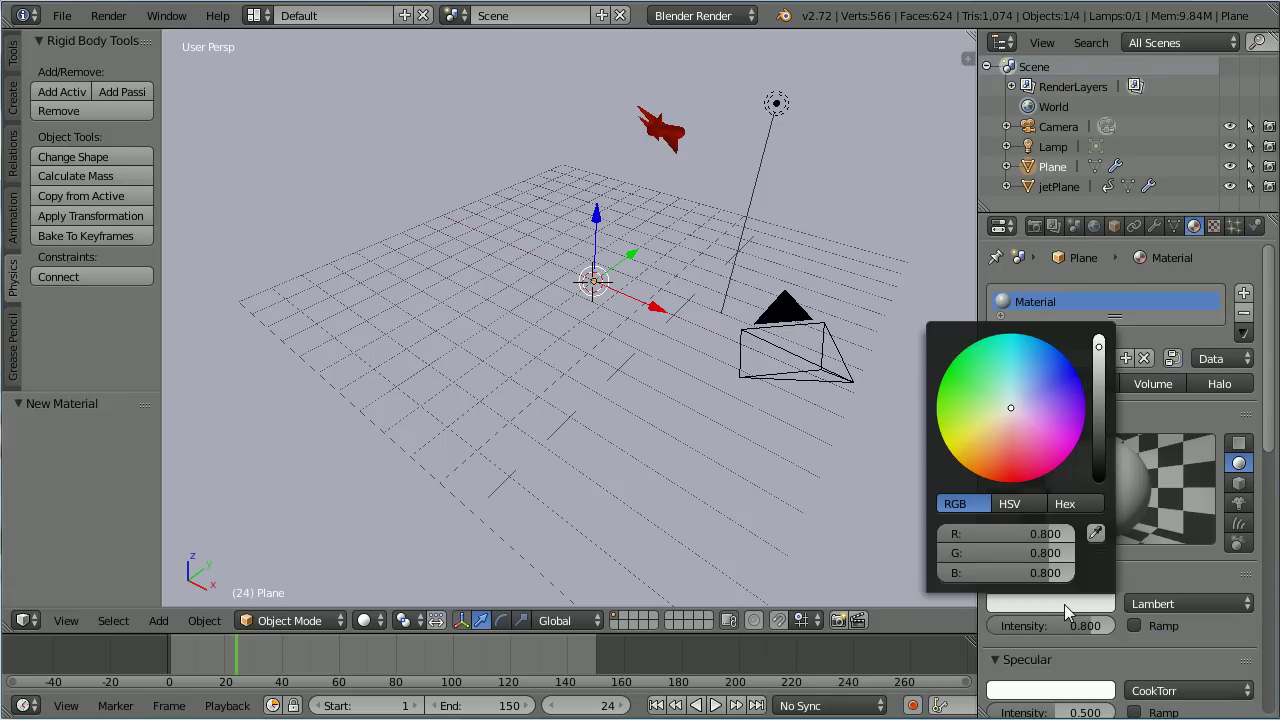
{"action": "left_click", "coordinate": [1050, 533]}
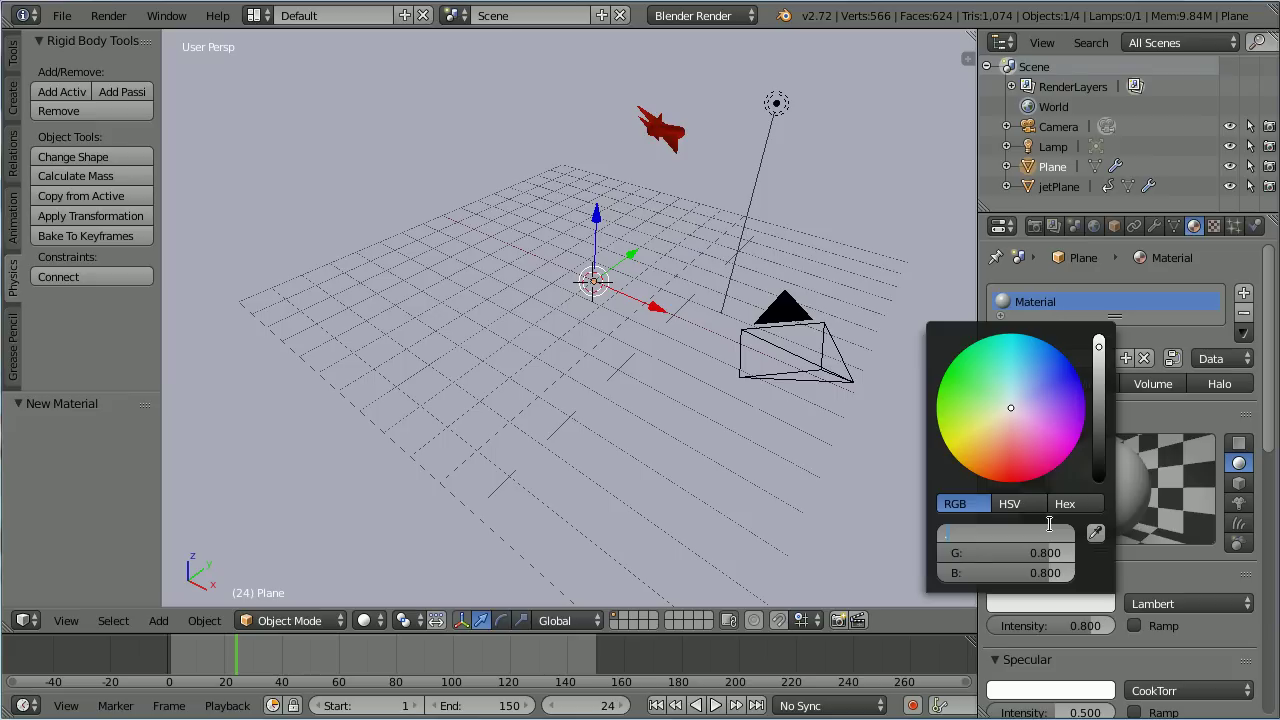
{"action": "key", "text": "Tab"}
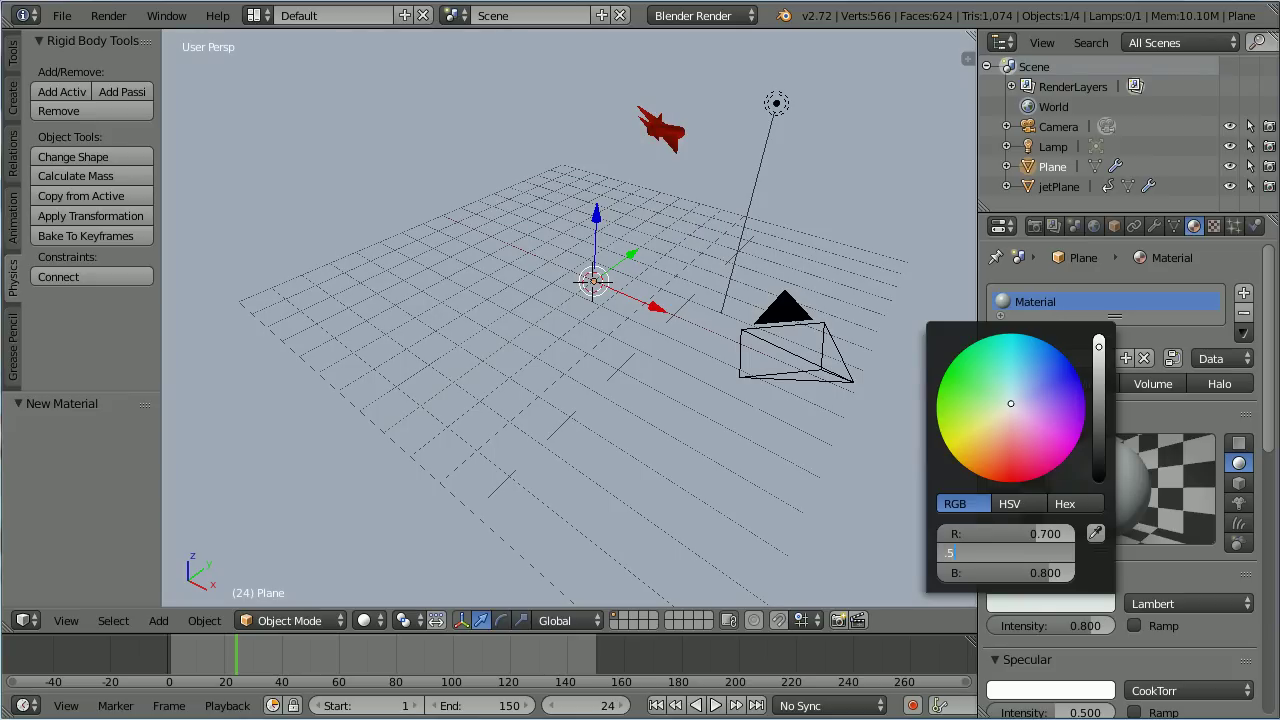
{"action": "key", "text": "Tab"}
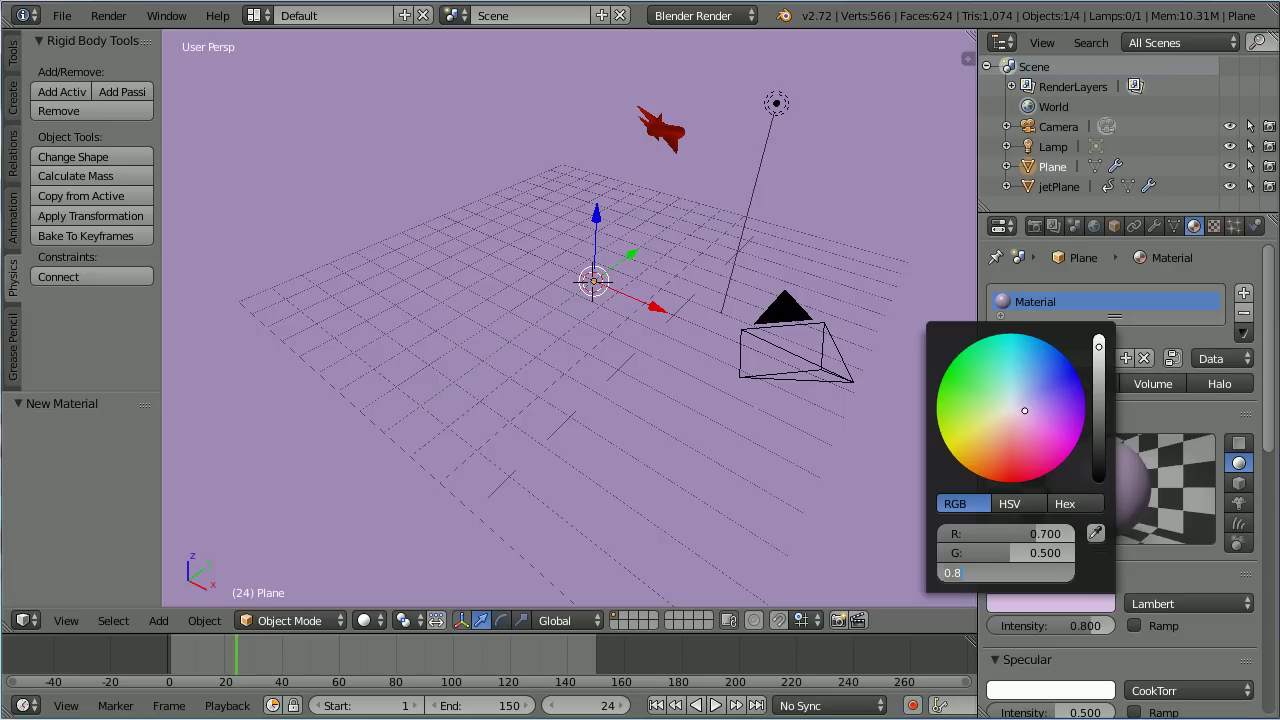
{"action": "type", "text": ".1"}
{"action": "key", "text": "Return"}
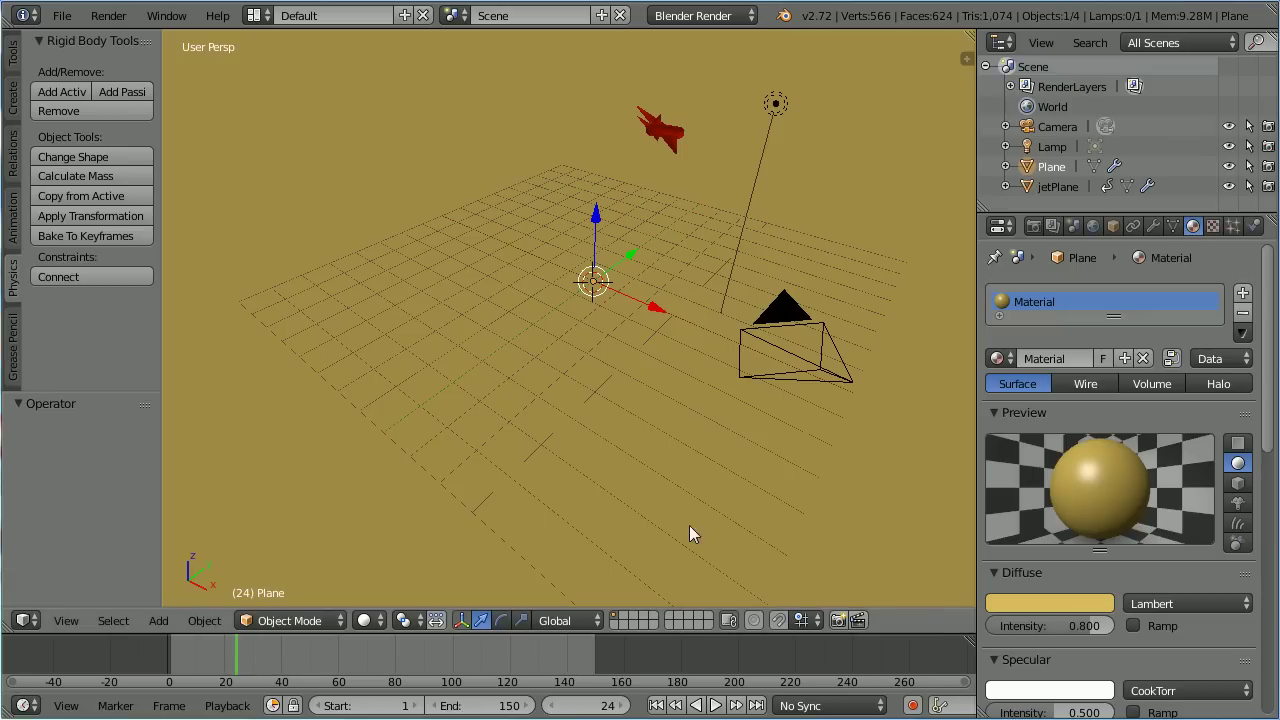
Step: Rewind to frame 1 and play the jet crashing onto the ochre ground
{"action": "left_click", "coordinate": [658, 706]}
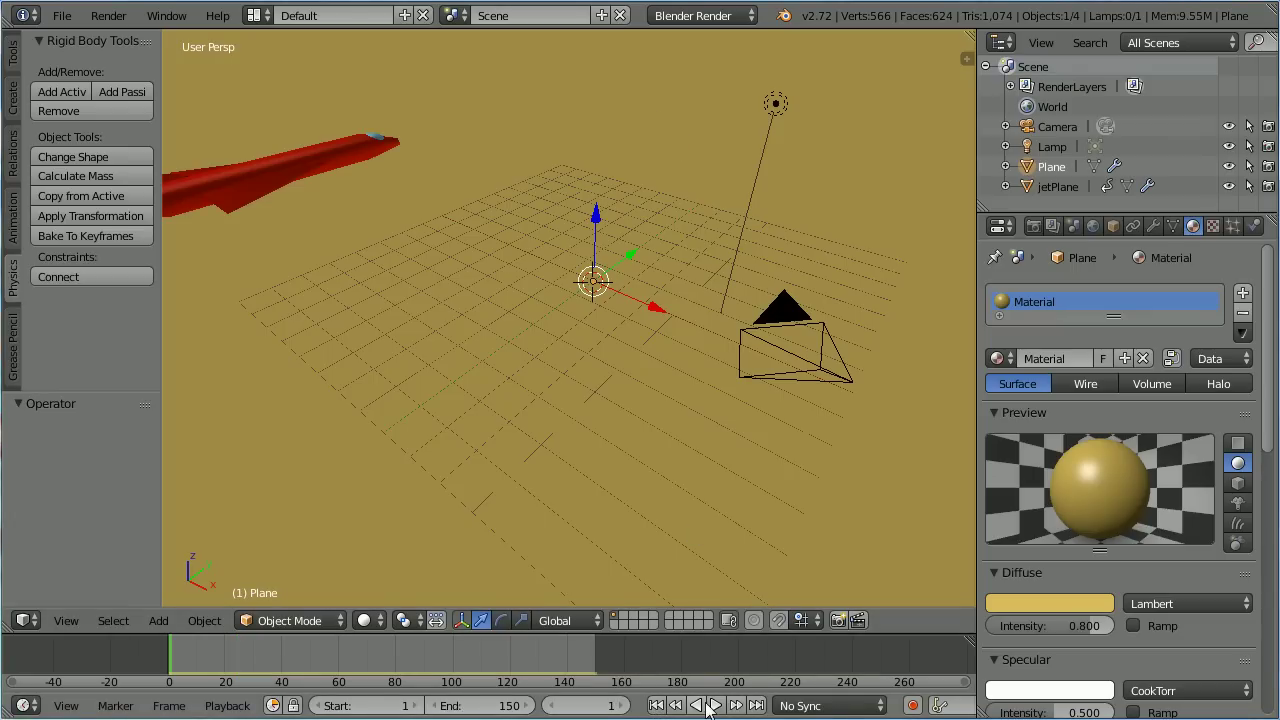
{"action": "left_click", "coordinate": [716, 706]}
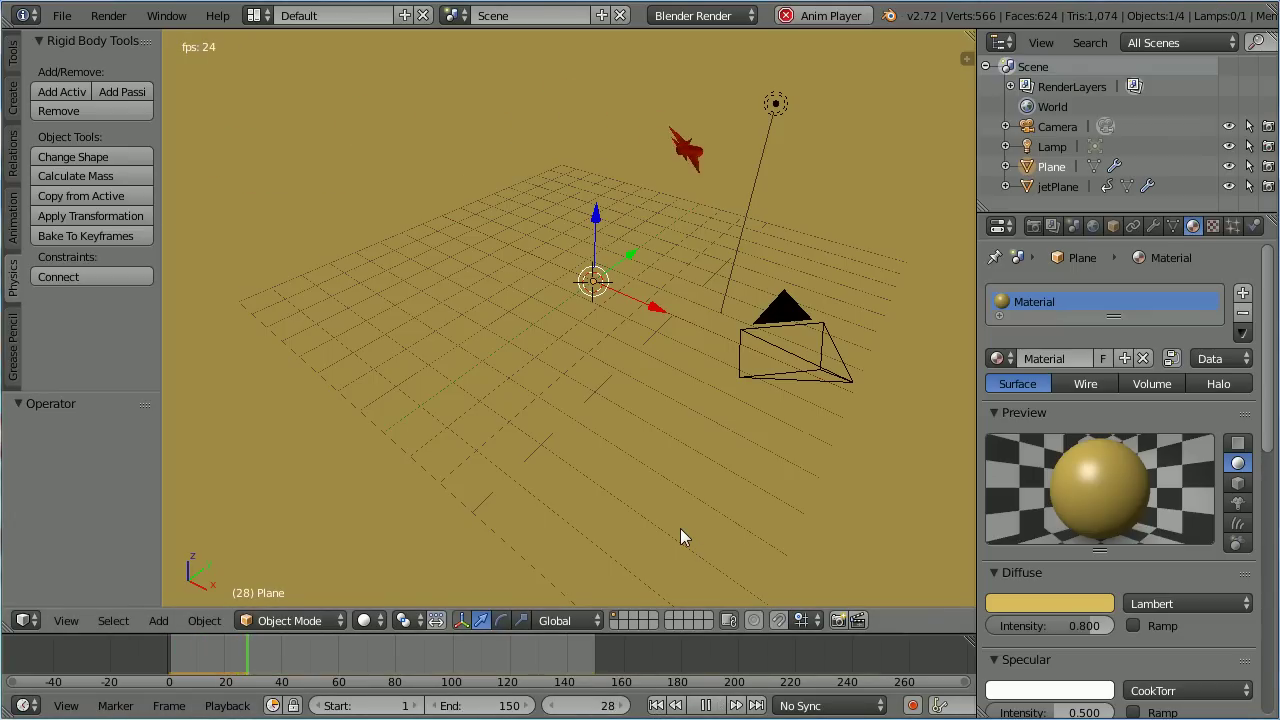